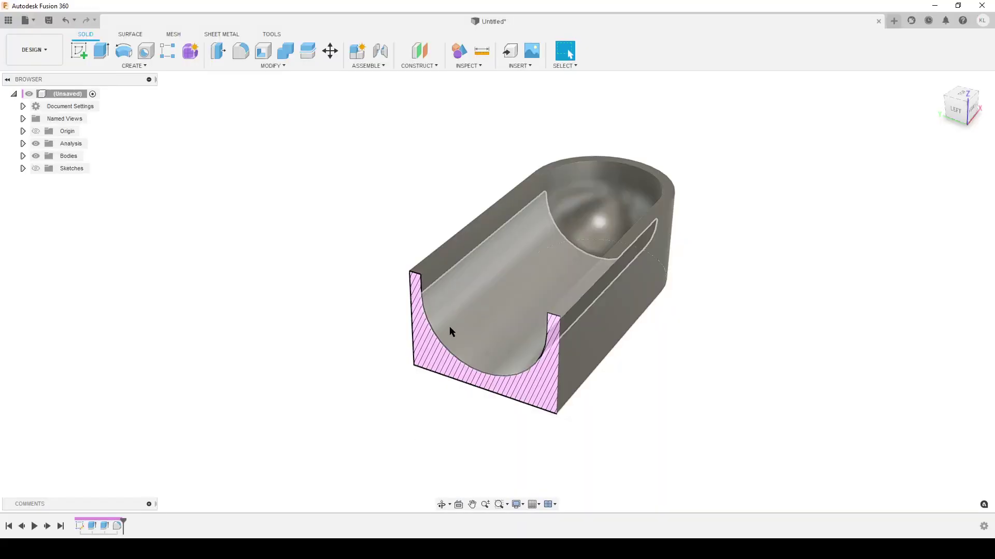
Hide the section analysis and orbit to view the whole uncut tray.
click(35, 144)
scroll(592, 331, down, 5)
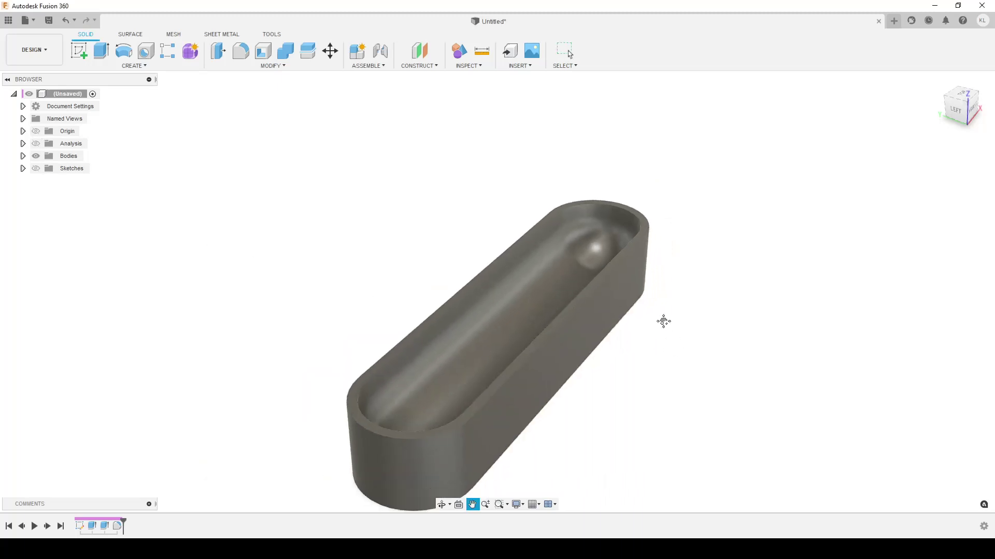
shift+middle_drag(644, 285, 561, 338)
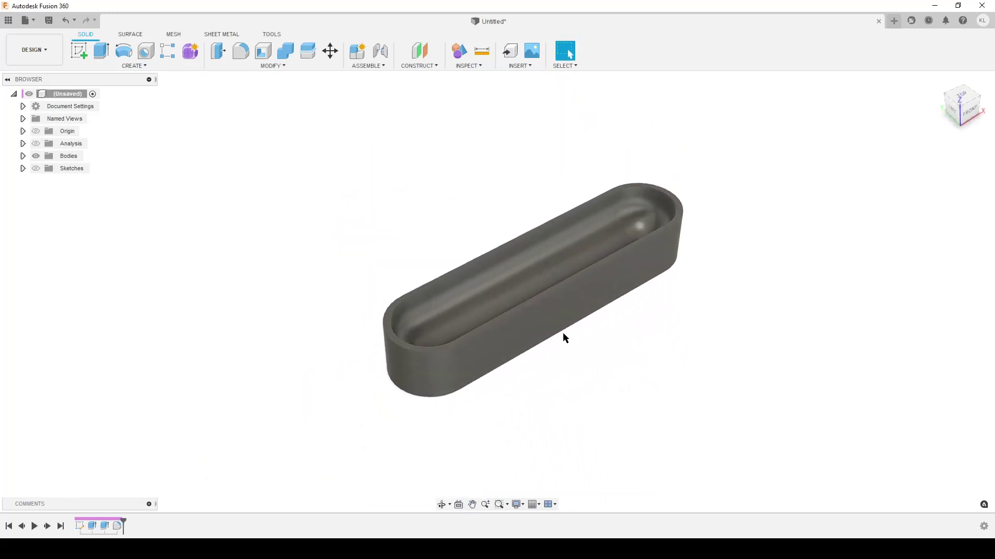
Re-show the section and inspect the cut channel from the tray's left side.
click(35, 145)
shift+middle_drag(325, 328, 435, 278)
click(972, 109)
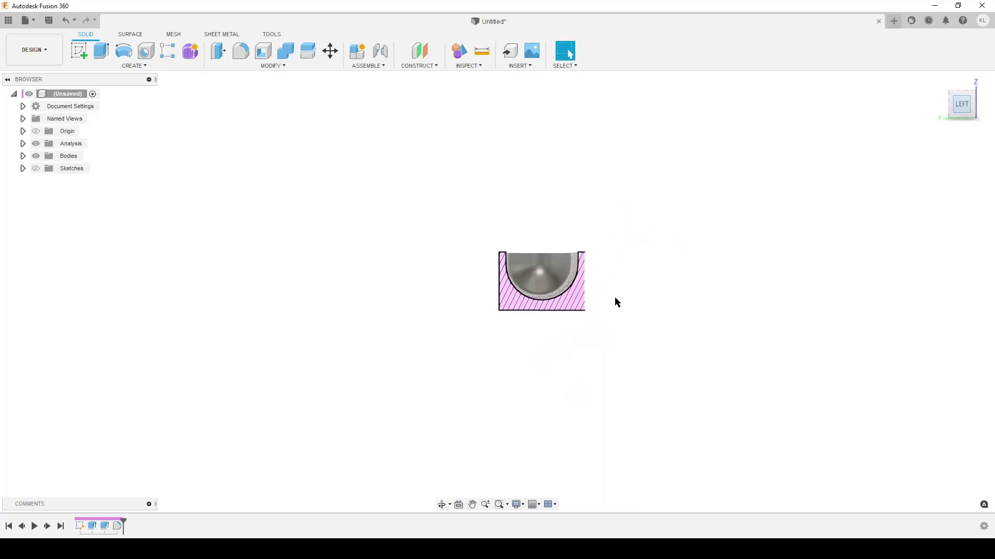
scroll(636, 325, up, 4)
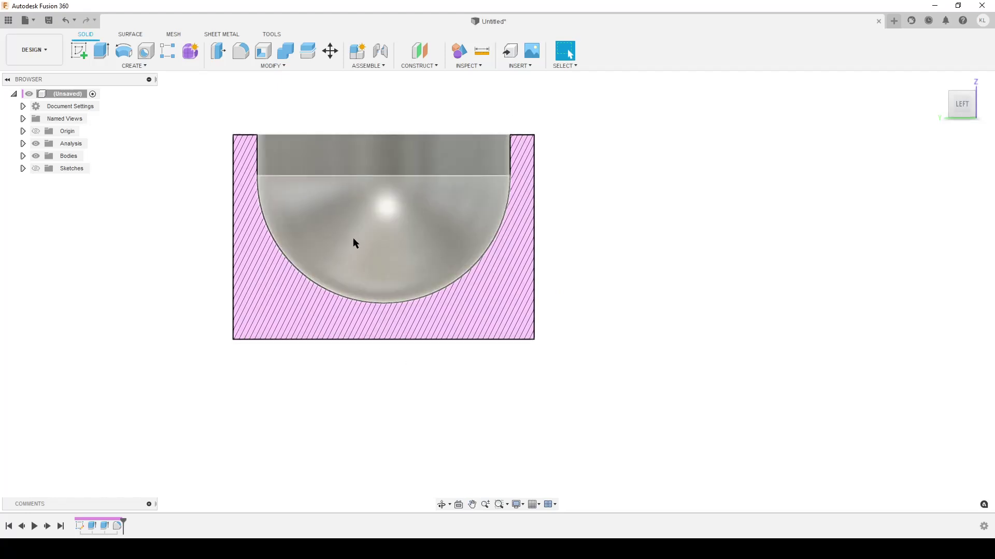
shift+middle_drag(353, 241, 414, 217)
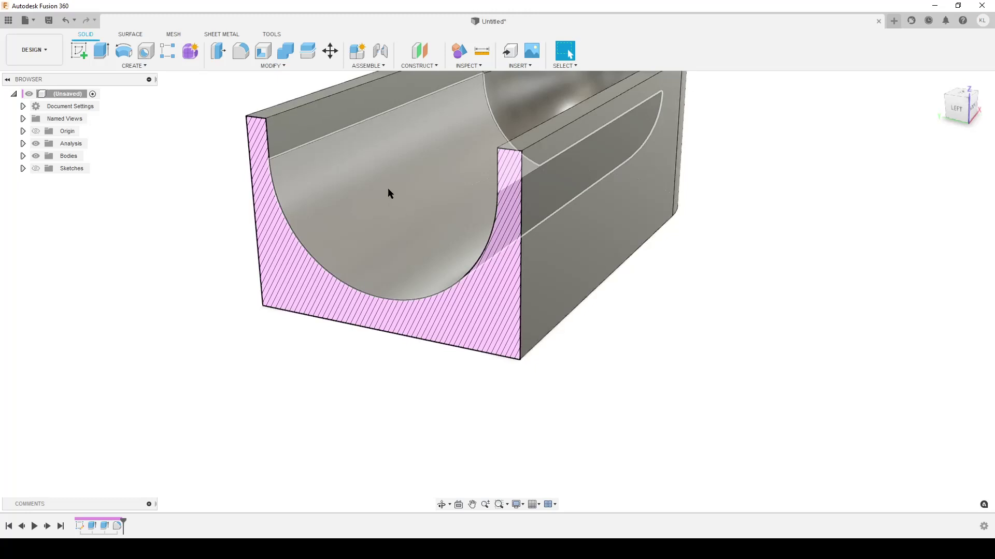
middle_drag(729, 330, 291, 209)
key(Escape)
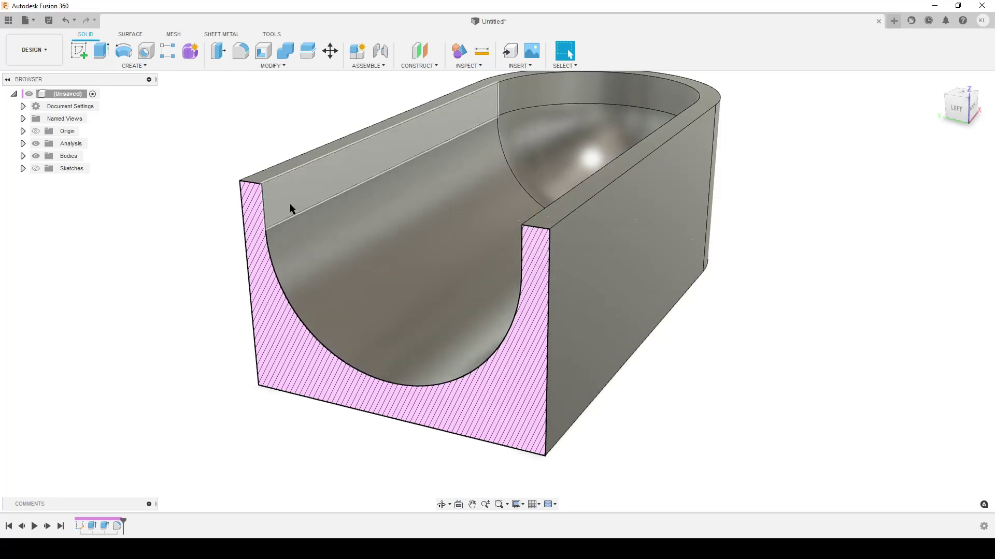
scroll(290, 204, down, 3)
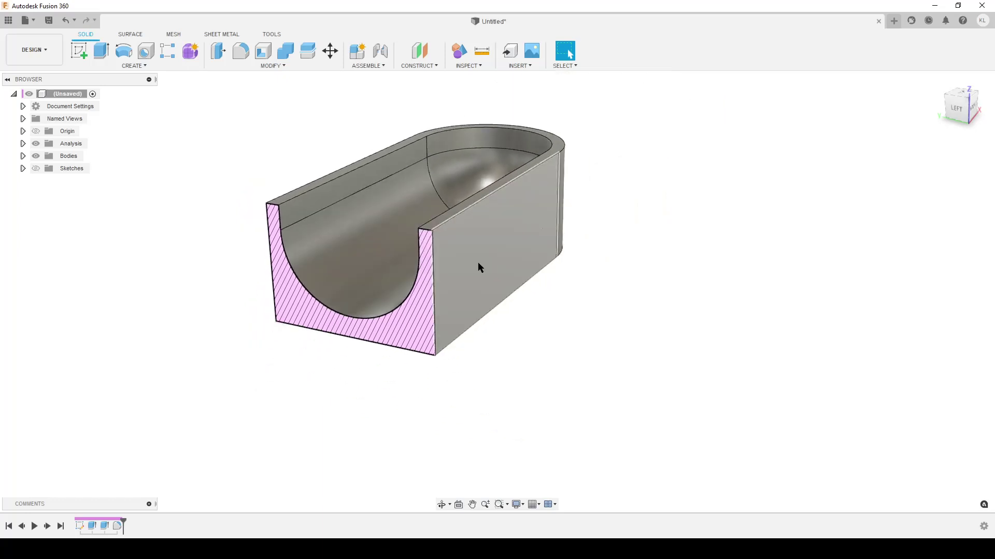
Hide the section analysis again and orbit to look down into the tray.
click(37, 148)
scroll(699, 286, down, 3)
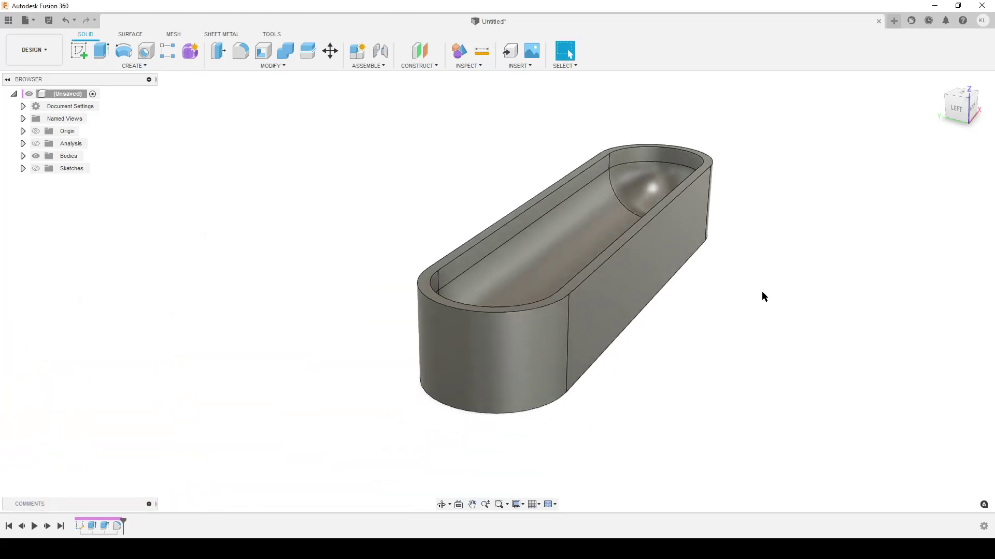
shift+middle_drag(762, 293, 695, 341)
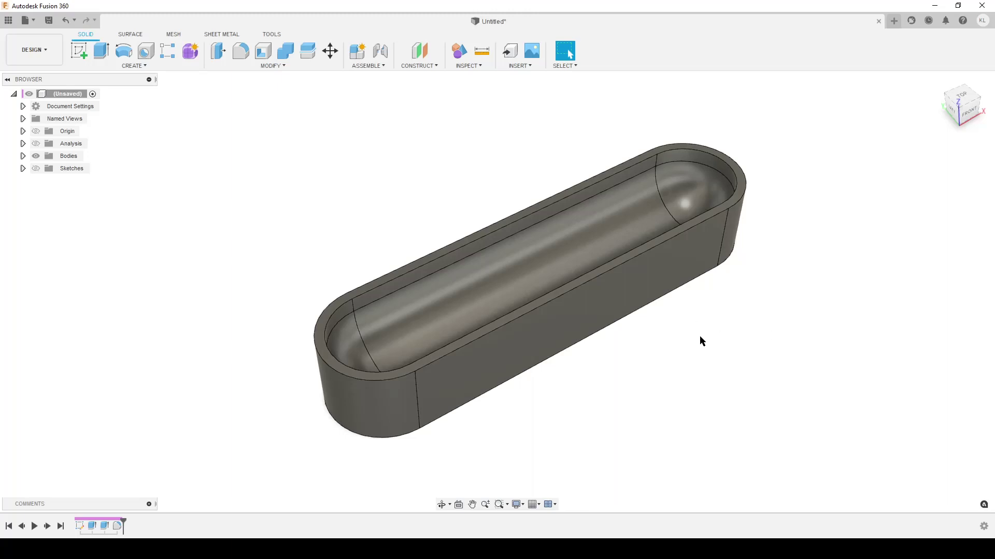
shift+middle_drag(701, 339, 626, 231)
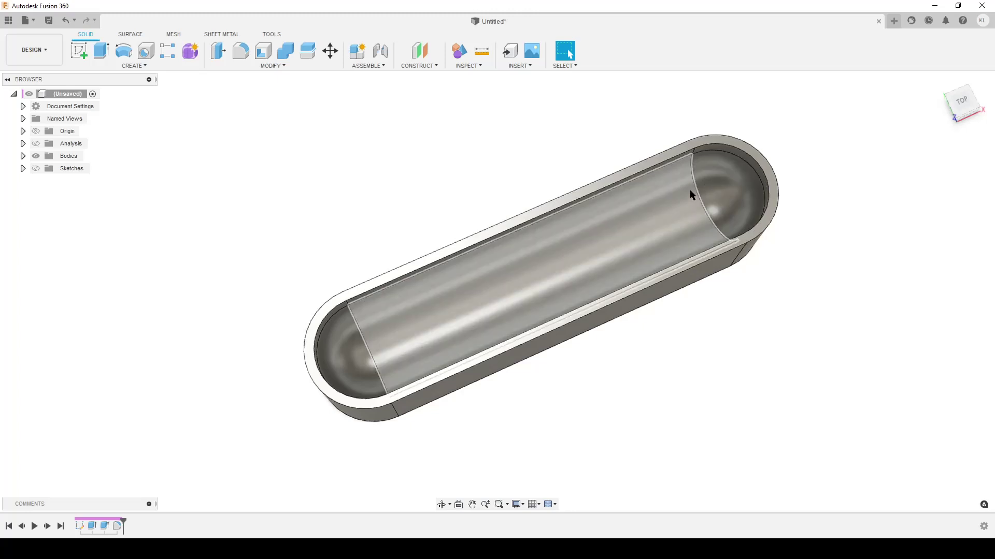
Make the sketches visible and display Sketch1's dimensions on the tray.
click(36, 168)
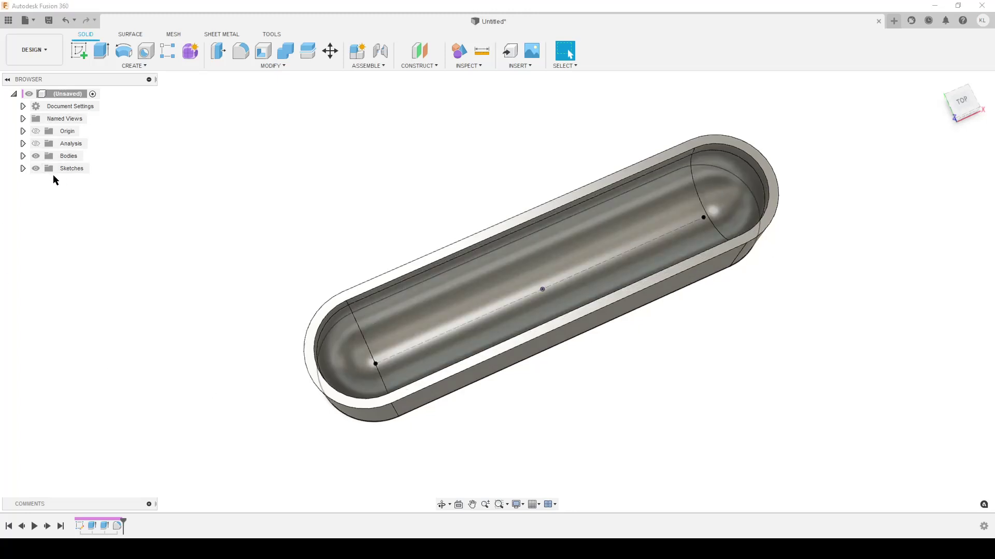
click(23, 168)
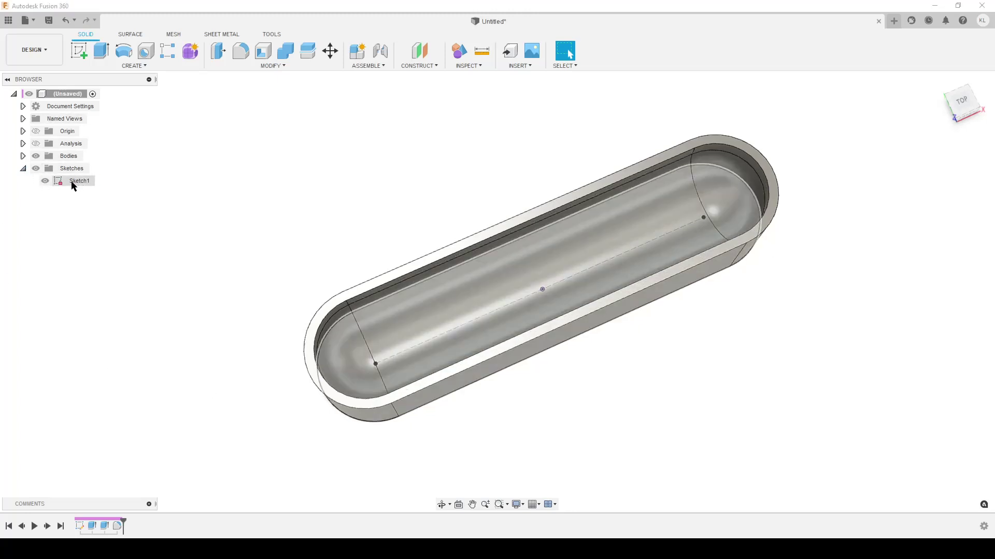
right_click(74, 182)
click(148, 303)
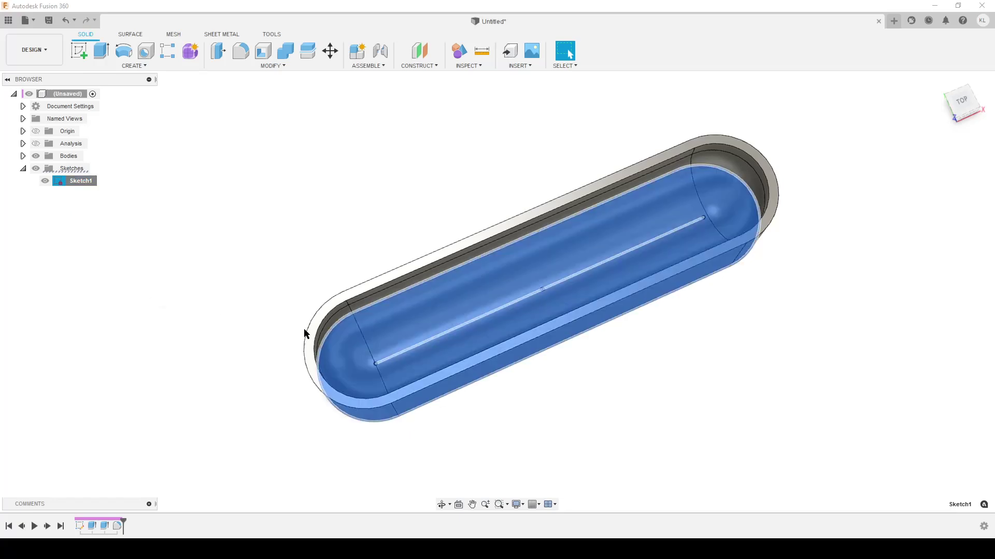
click(782, 349)
scroll(628, 304, up, 2)
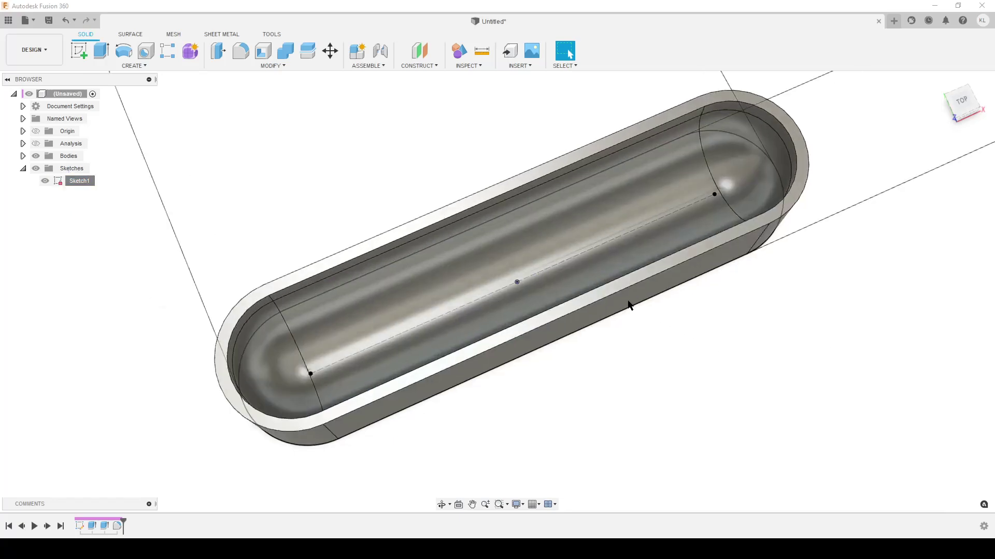
scroll(700, 331, down, 5)
scroll(770, 359, up, 1)
middle_drag(769, 359, 559, 337)
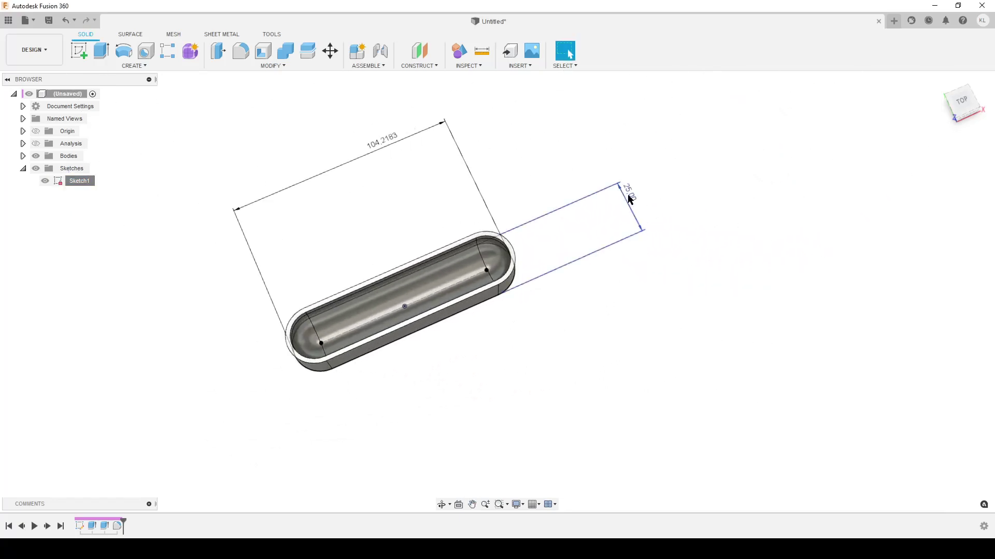
Change the 25 mm width dimension to 22 mm, after briefly trying 28.
double_click(628, 195)
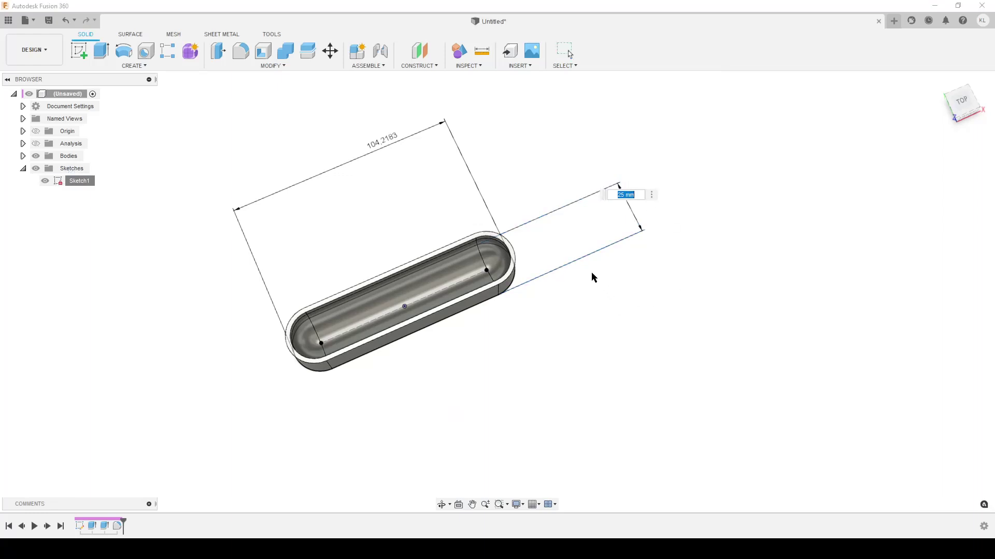
text(28)
key(Return)
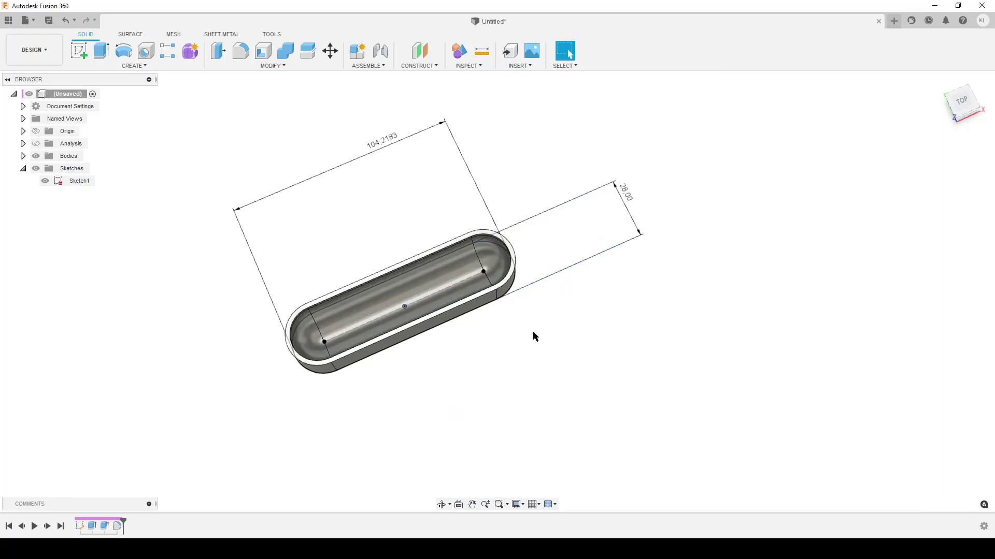
shift+middle_drag(532, 331, 559, 311)
double_click(629, 212)
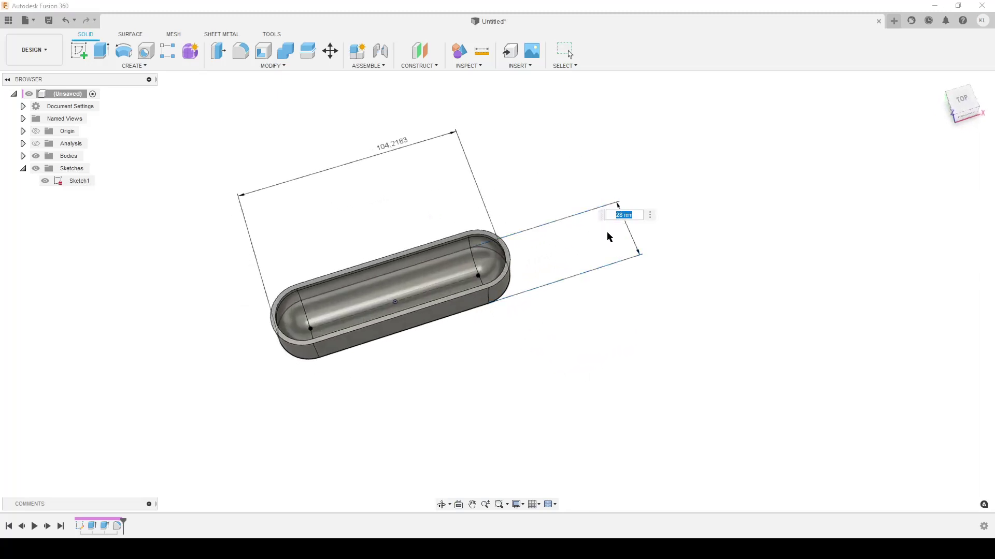
text(22)
key(Return)
middle_drag(514, 380, 596, 383)
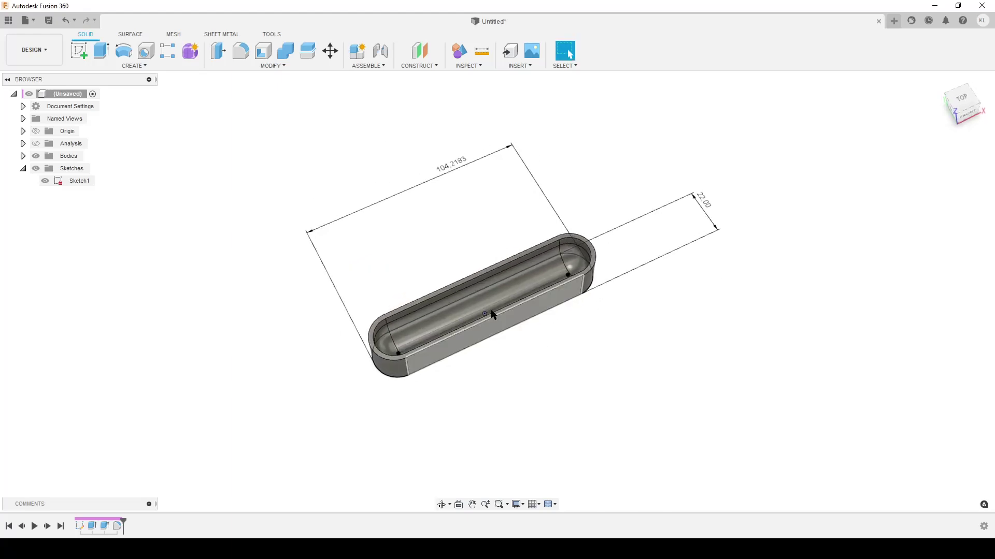
Set the 104.2183 length dimension to 120 mm and orbit to review the tray.
double_click(450, 165)
text(120)
key(Return)
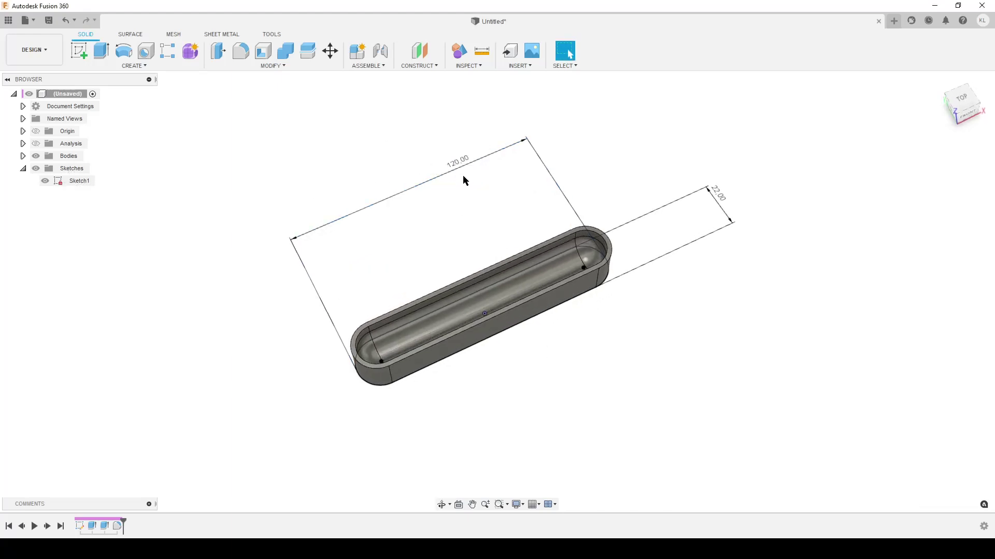
shift+middle_drag(698, 378, 642, 377)
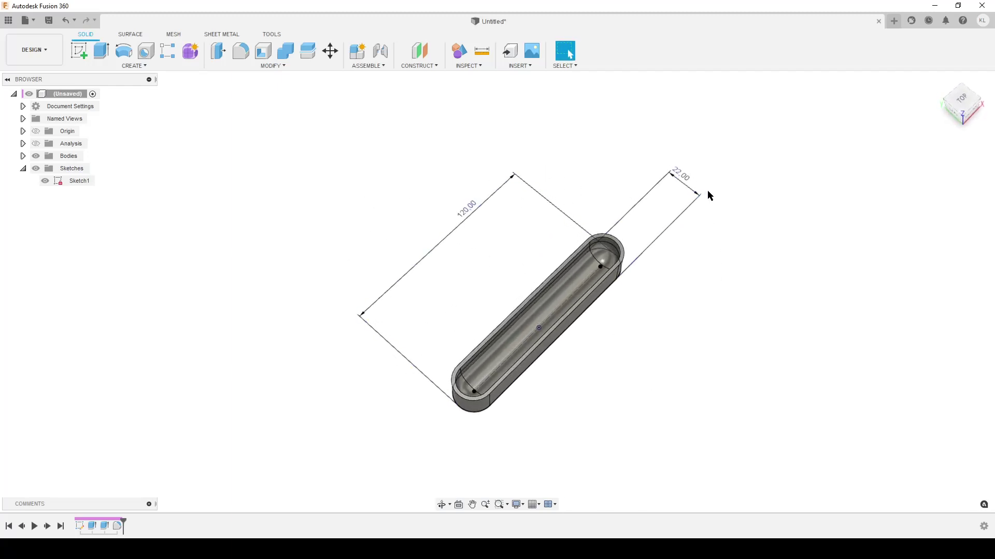
shift+middle_drag(624, 297, 609, 317)
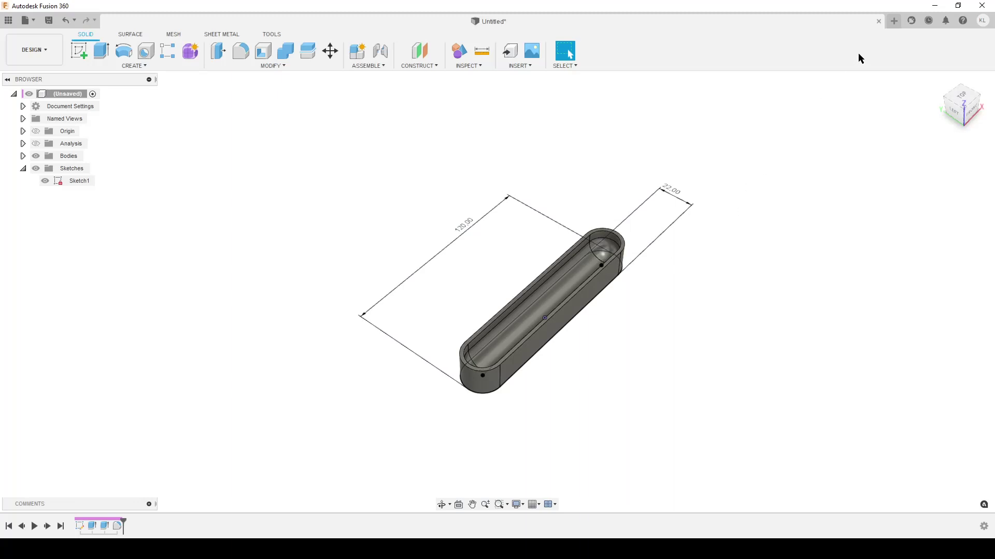
click(894, 21)
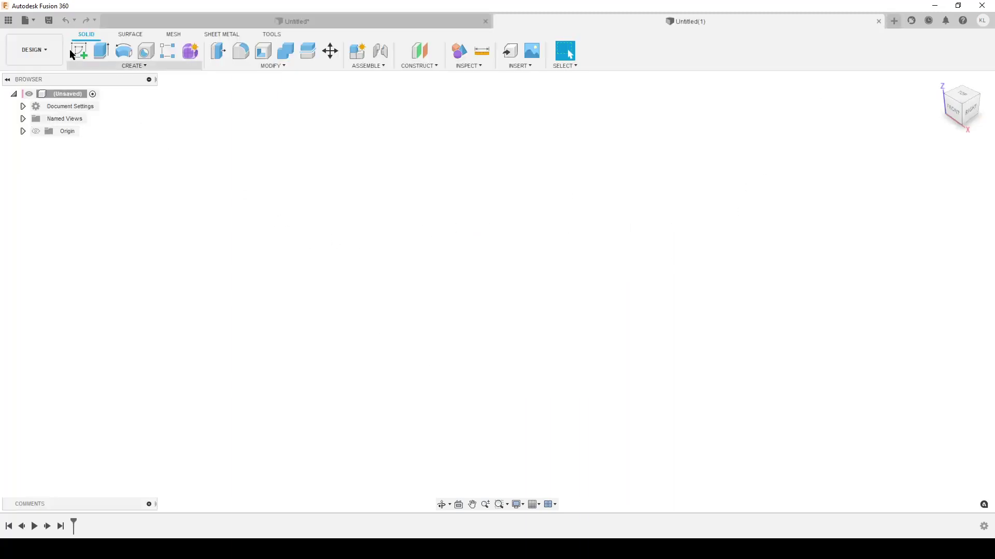
Draw a center-to-center slot in a new sketch on the ground plane.
click(73, 54)
click(539, 290)
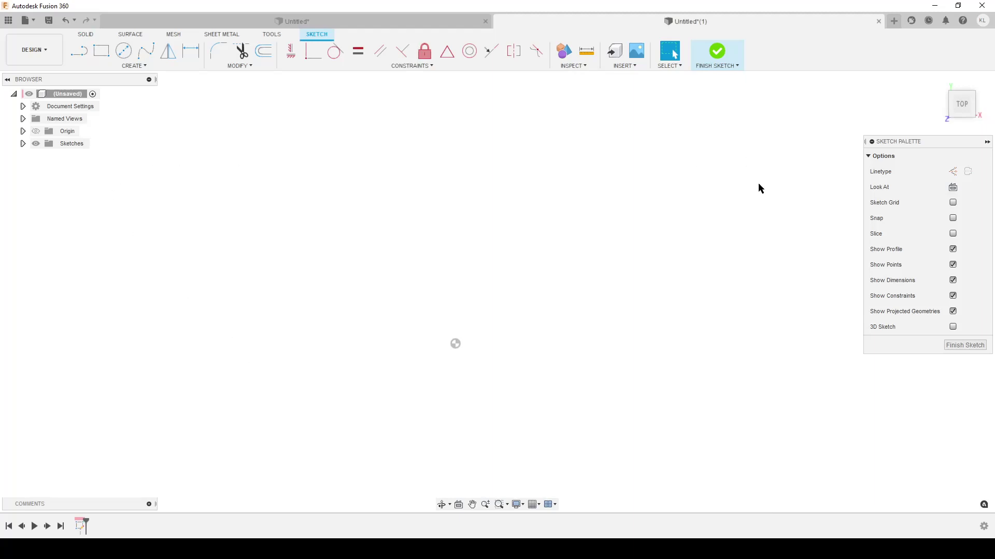
click(135, 66)
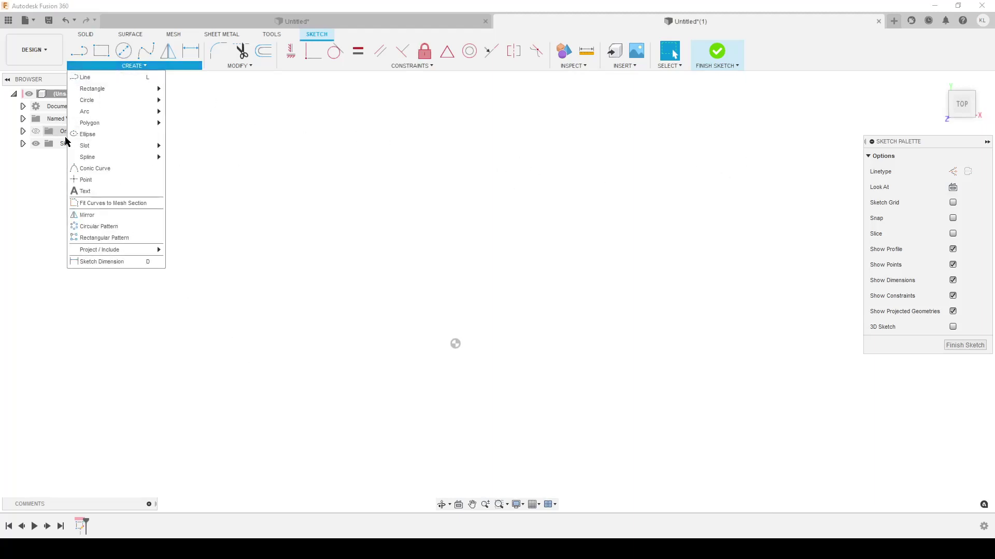
mouse_move(100, 149)
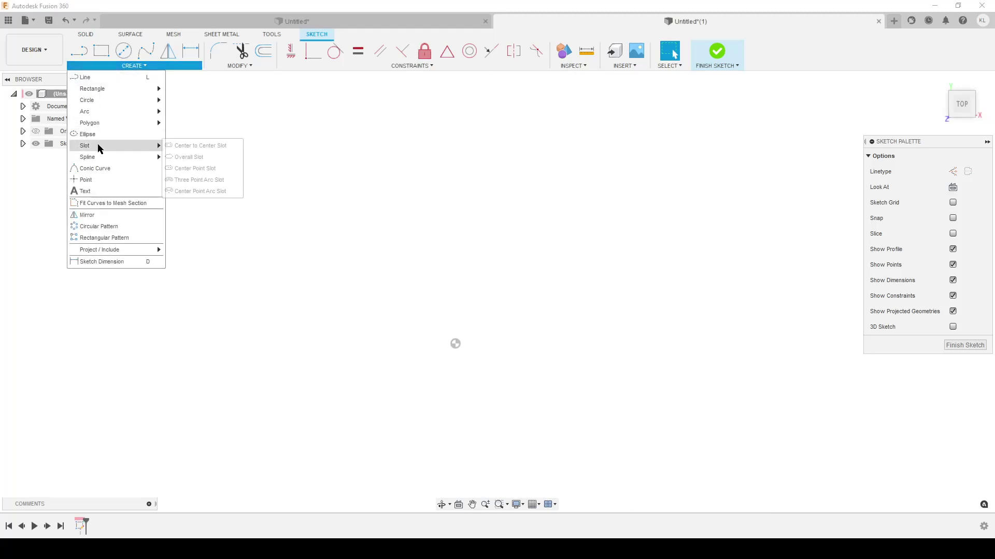
click(187, 147)
click(391, 209)
click(567, 210)
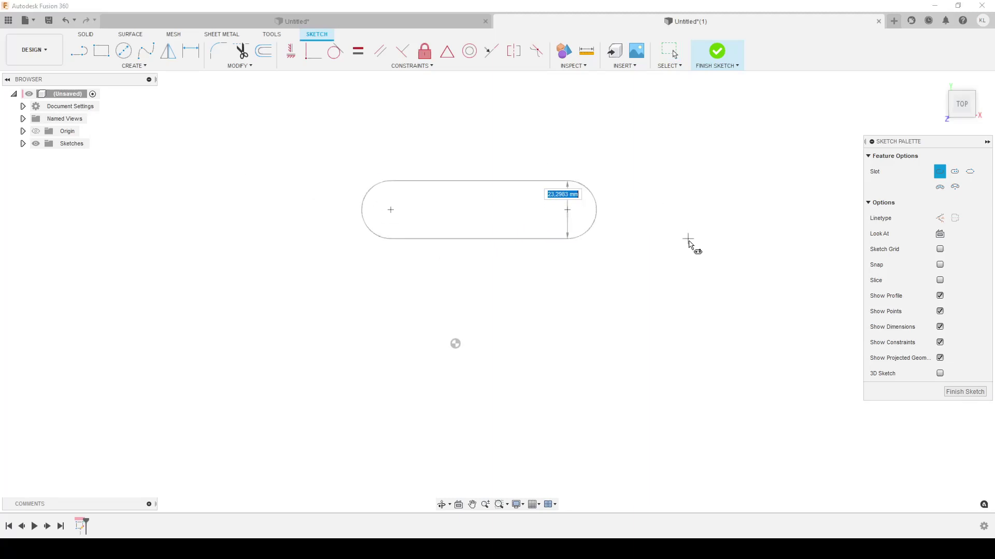
click(682, 278)
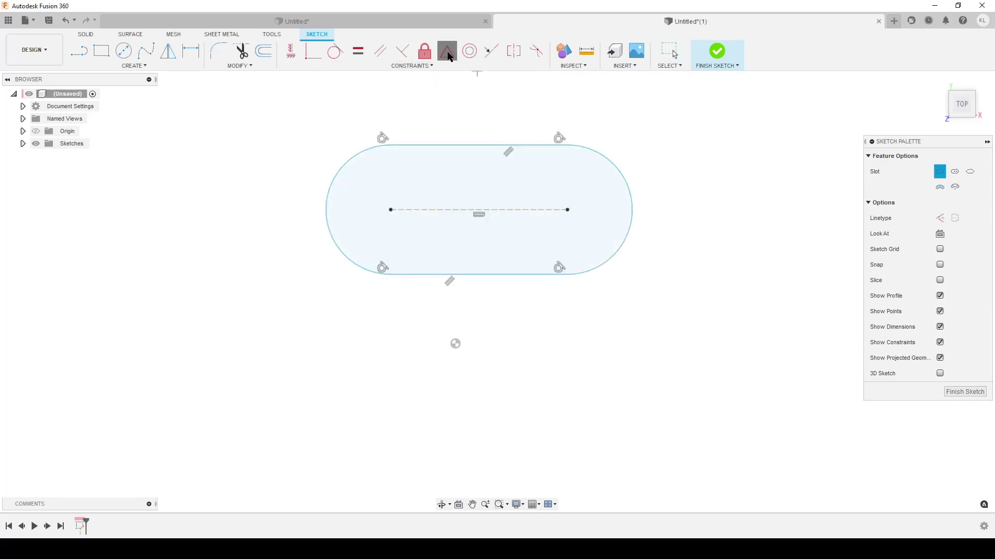
Constrain the slot centre line's midpoint to the sketch origin and recentre the view.
click(448, 57)
click(500, 211)
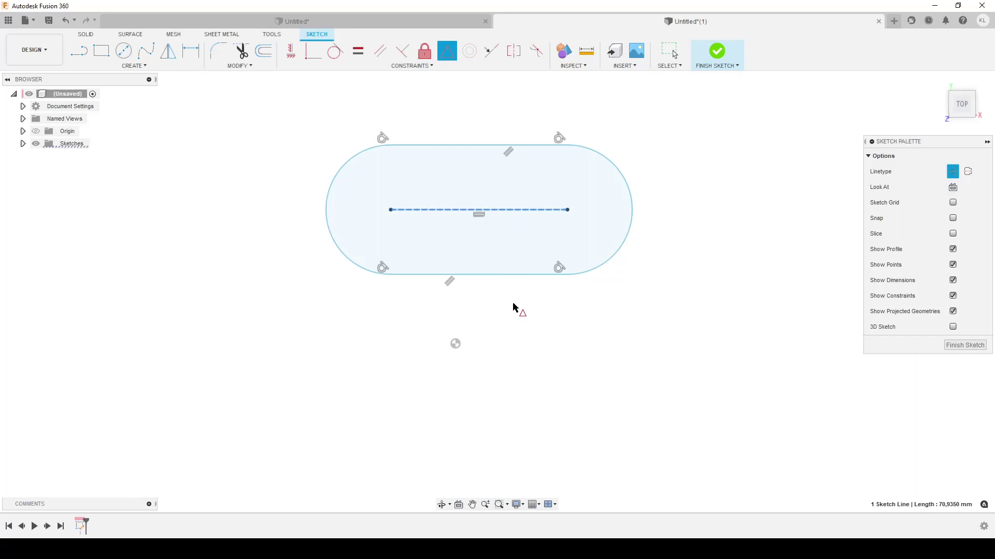
click(456, 345)
scroll(393, 378, down, 2)
middle_drag(619, 368, 637, 343)
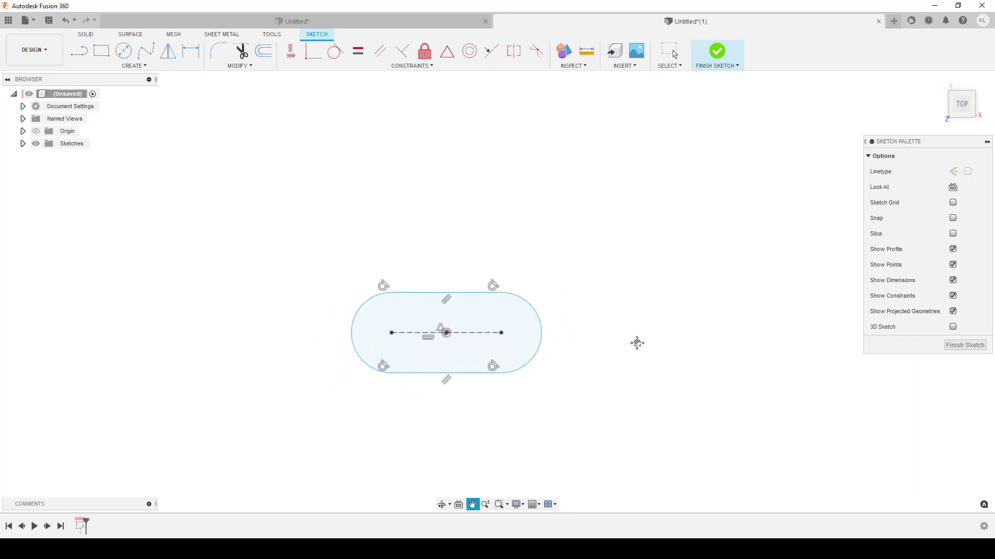
Dimension the slot's end arcs tangent to tangent at 130 mm.
key(d)
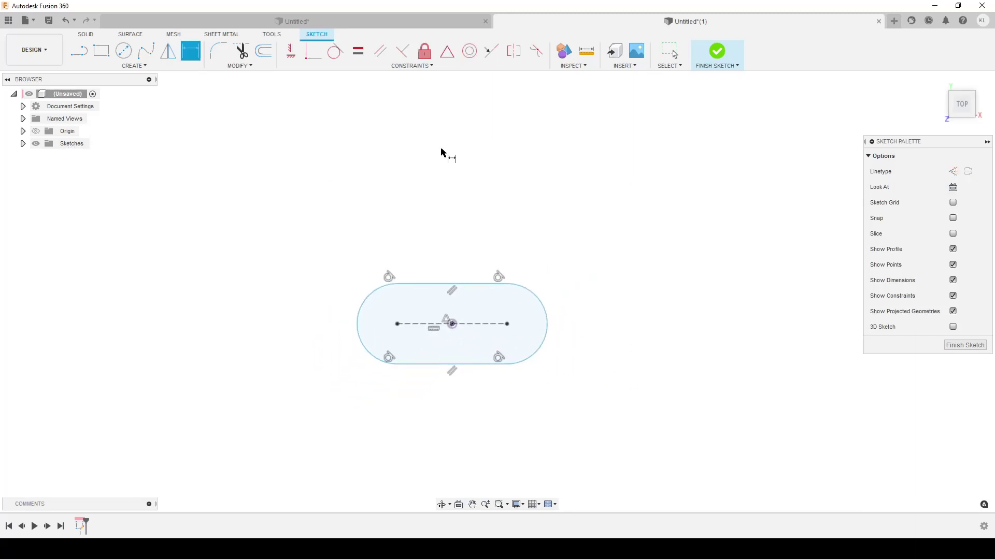
right_click(439, 176)
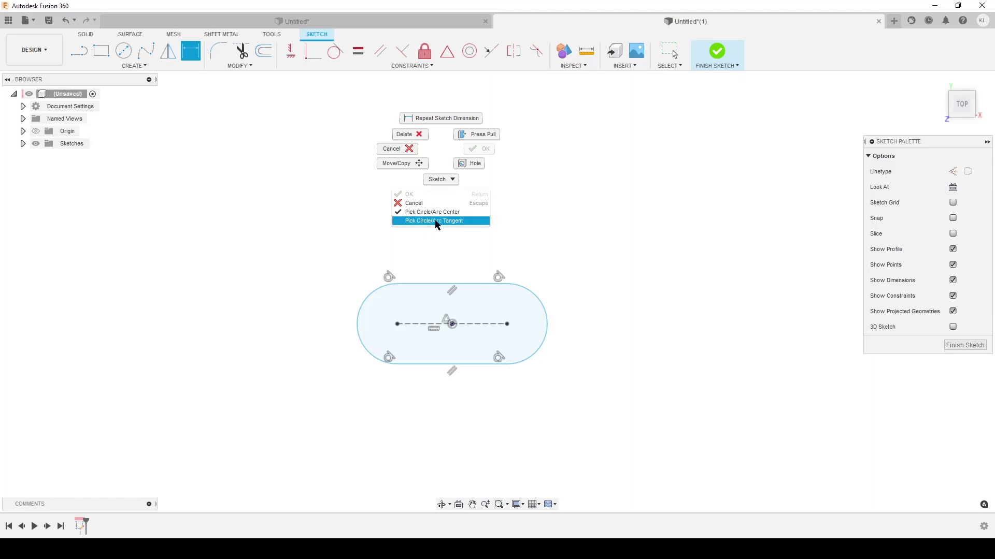
click(438, 221)
click(549, 330)
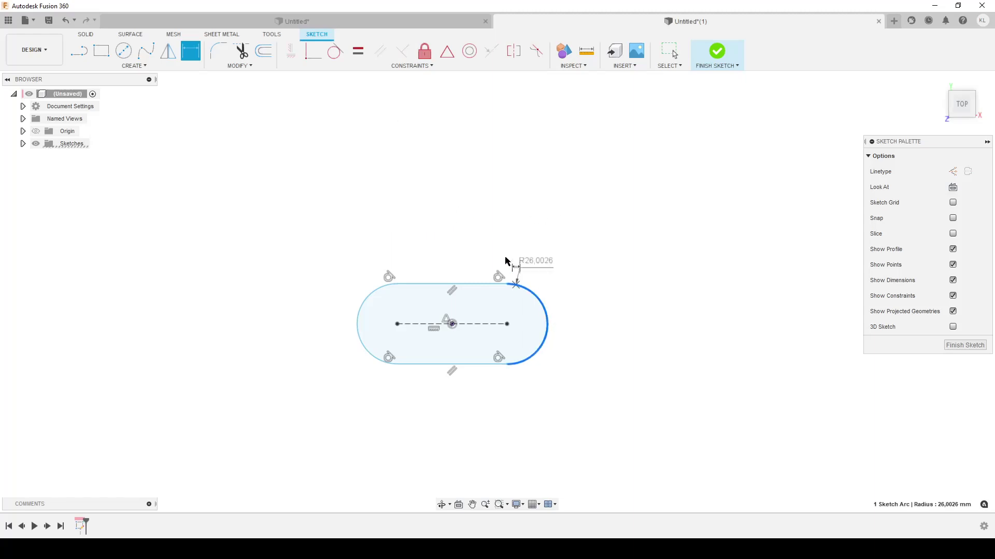
click(358, 318)
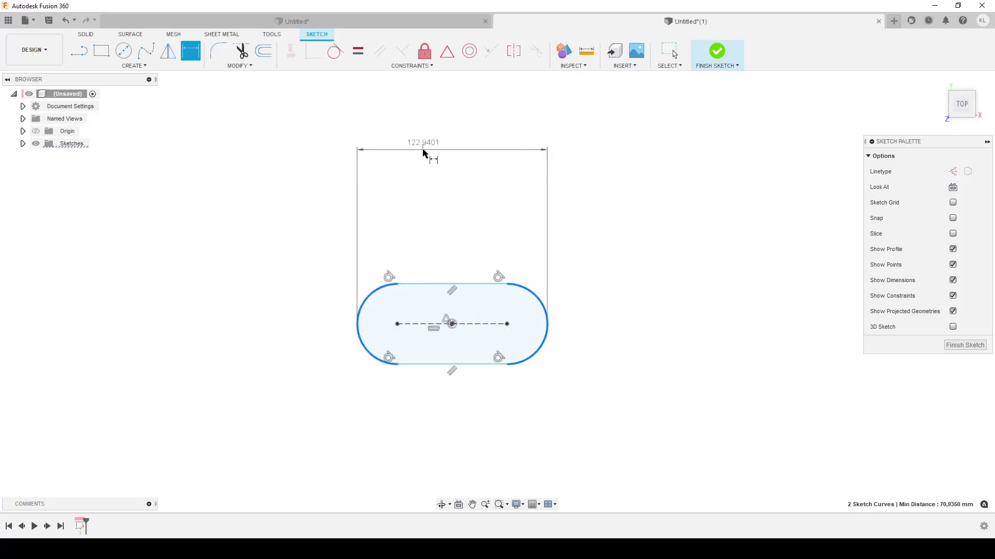
click(423, 153)
text(130)
key(Return)
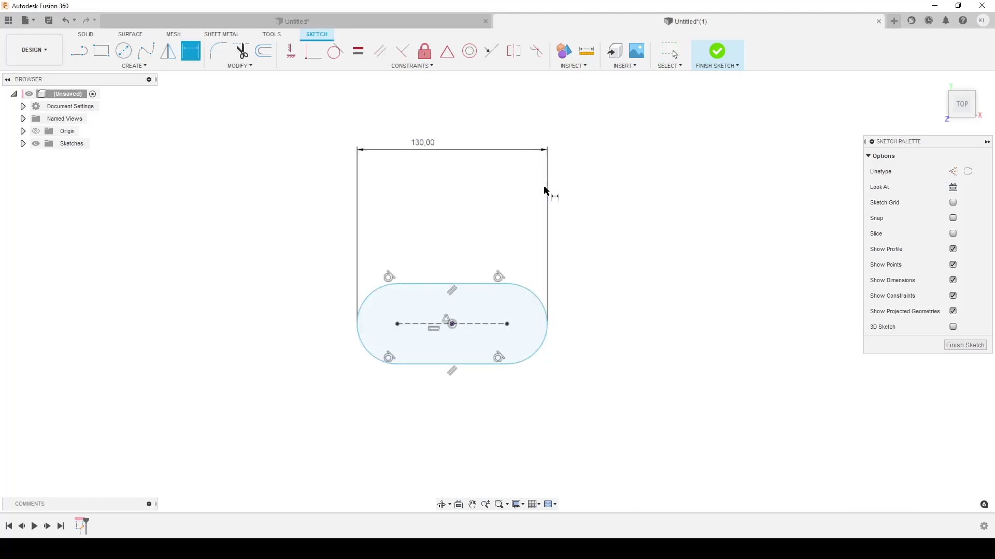
Dimension the slot's straight edges as the parameter width = 24.
click(473, 364)
click(489, 284)
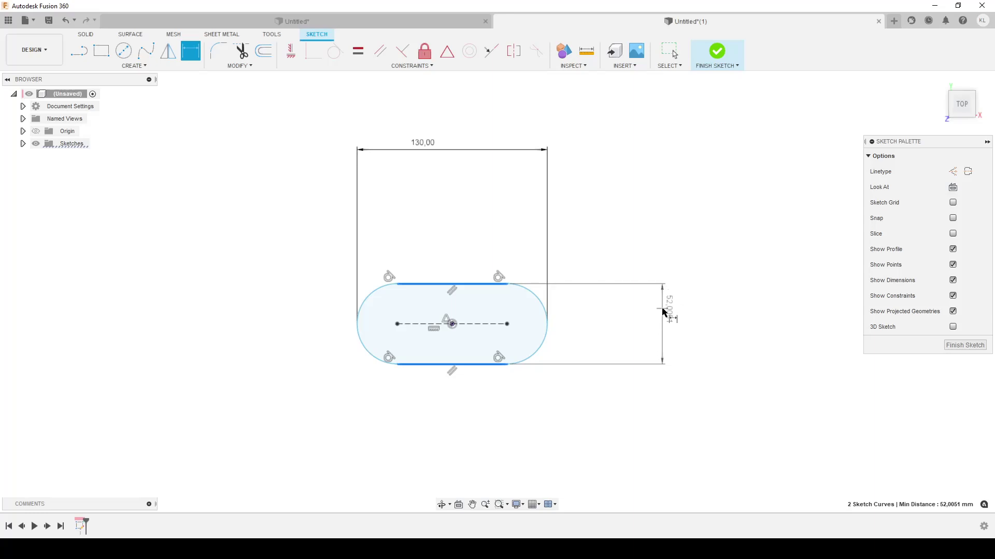
click(667, 312)
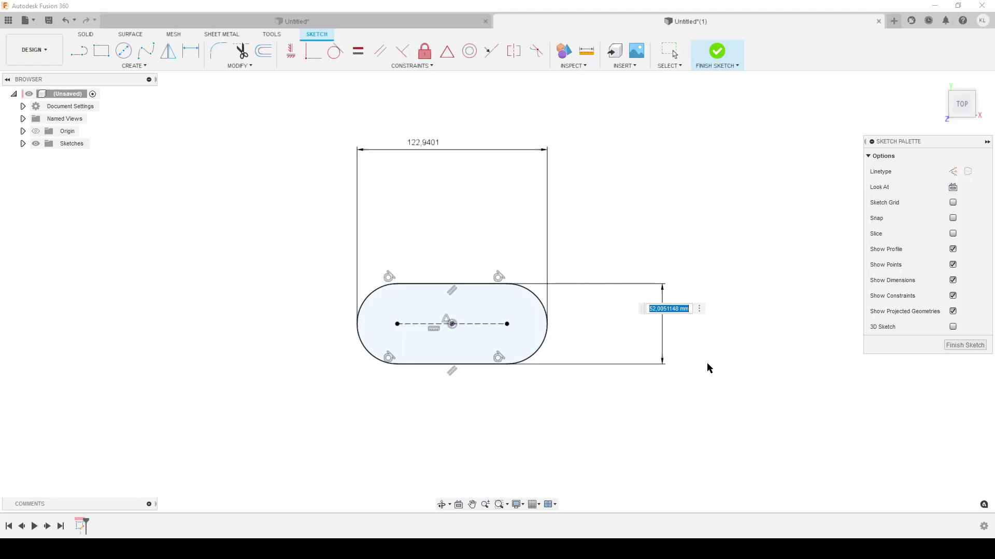
text(wi)
text(dth = 24)
key(Return)
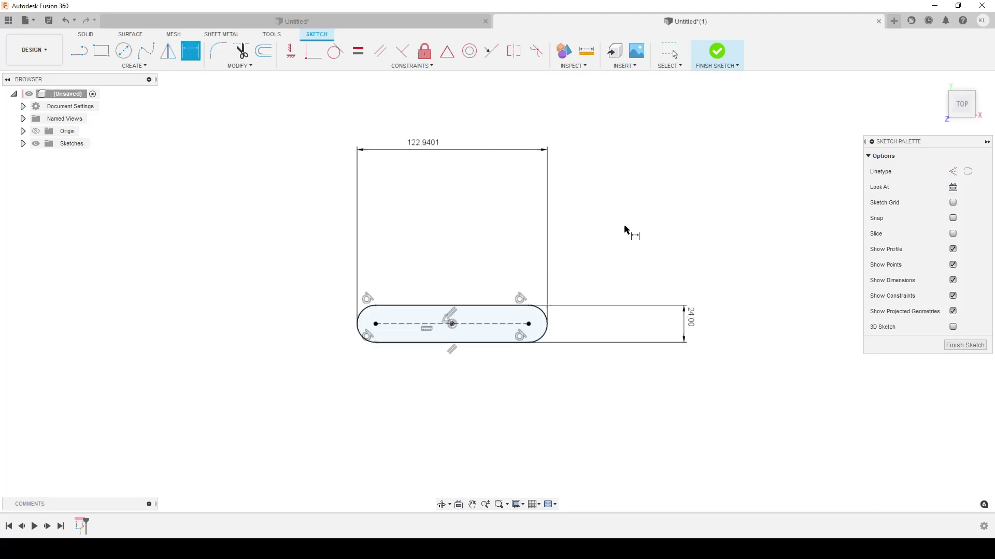
Re-enter the 130 mm length, move the 24 dimension closer, and finish the sketch.
double_click(421, 145)
text(130)
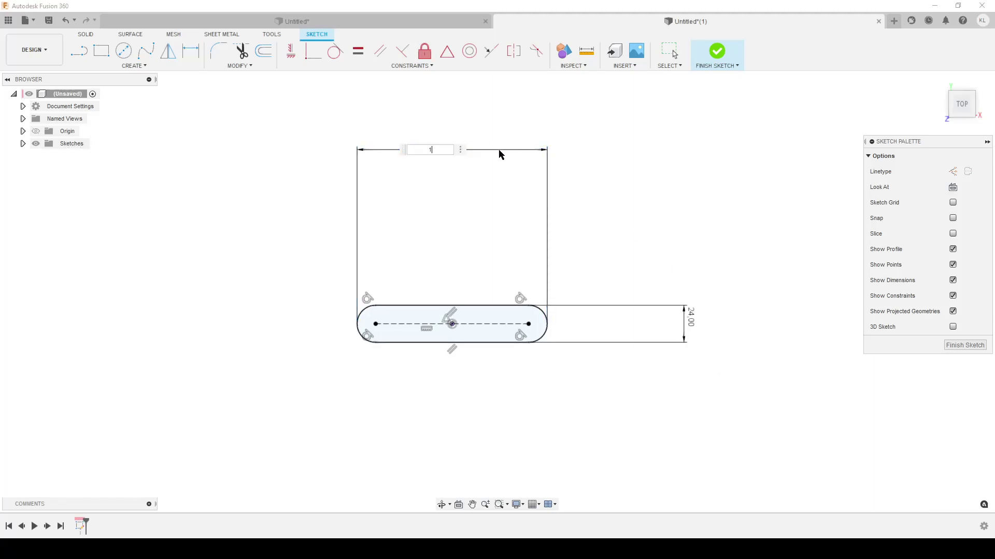
key(Return)
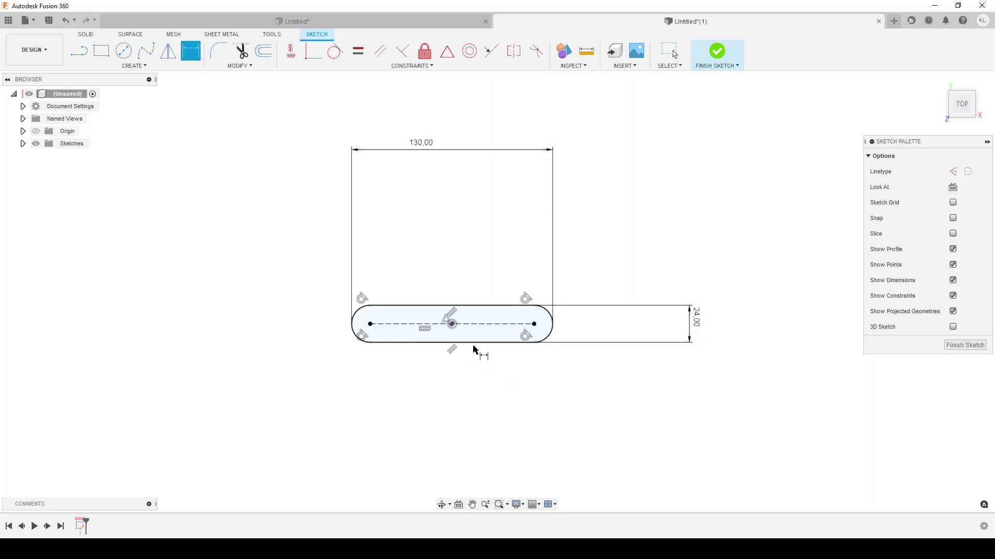
mouse_move(548, 419)
shift+middle_down()
mouse_move(573, 355)
mouse_move(579, 392)
shift+middle_up()
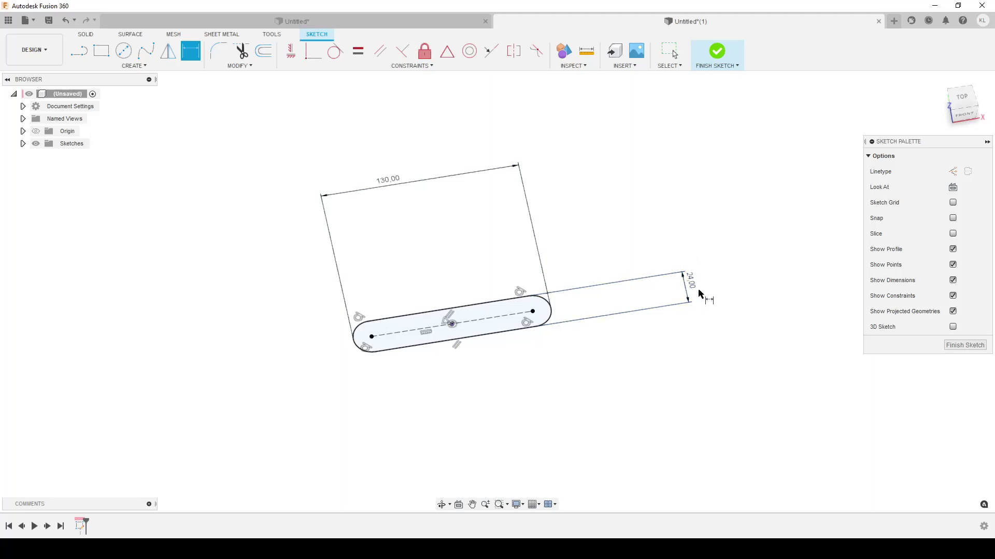
drag(692, 288, 655, 292)
click(965, 345)
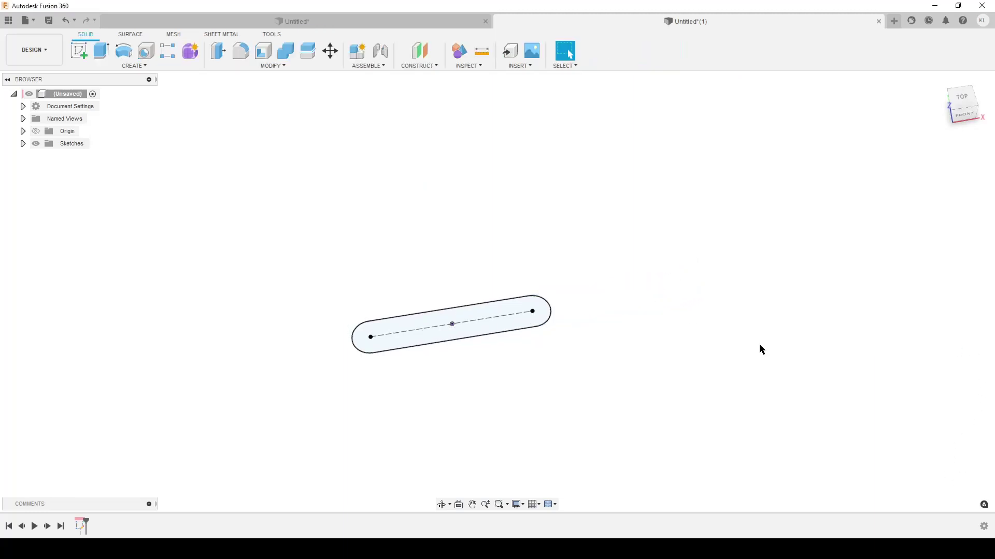
Extrude the slot profile 3,5 mm as a new body to form the floor.
scroll(213, 327, down, 2)
middle_drag(213, 326, 404, 329)
scroll(404, 328, up, 5)
middle_drag(523, 337, 362, 315)
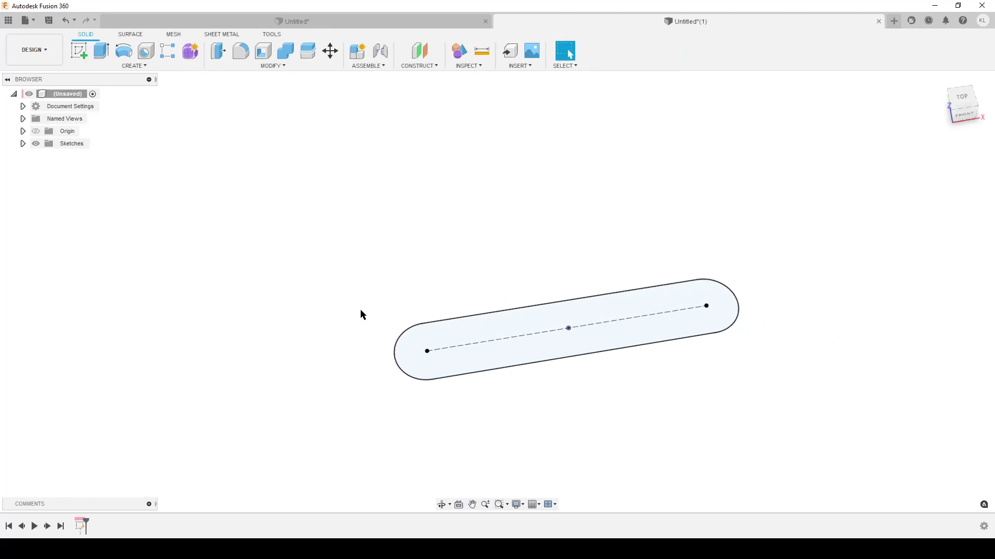
key(e)
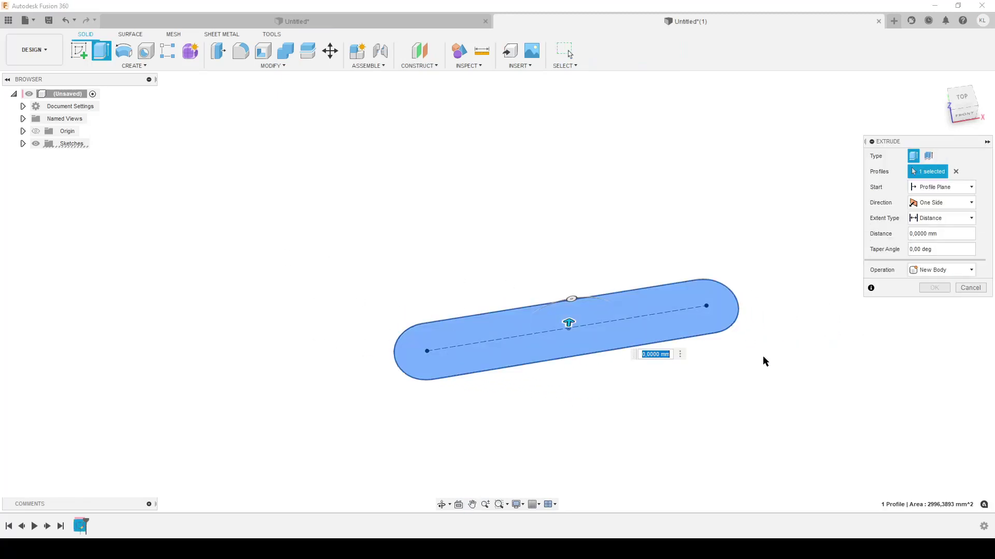
middle_drag(768, 417, 687, 372)
shift+middle_drag(491, 375, 497, 289)
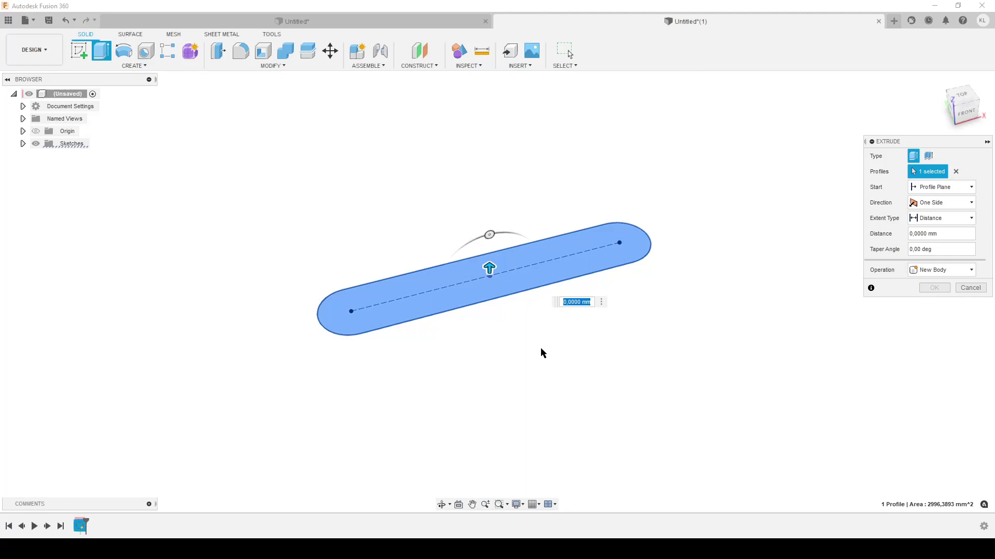
text(3,5)
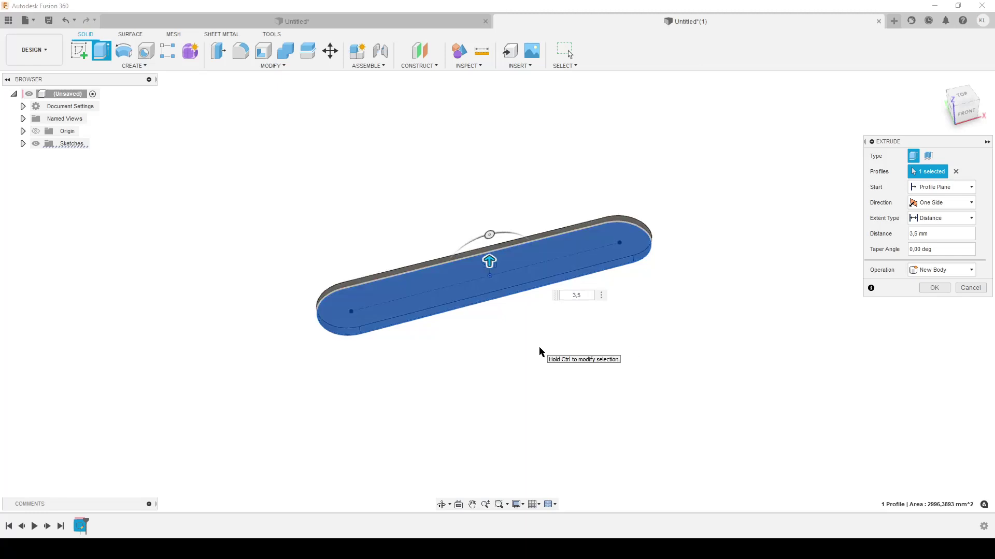
key(Return)
Add a 25 mm thin-wall Join extrusion with wall thickness wall = 2.
key(e)
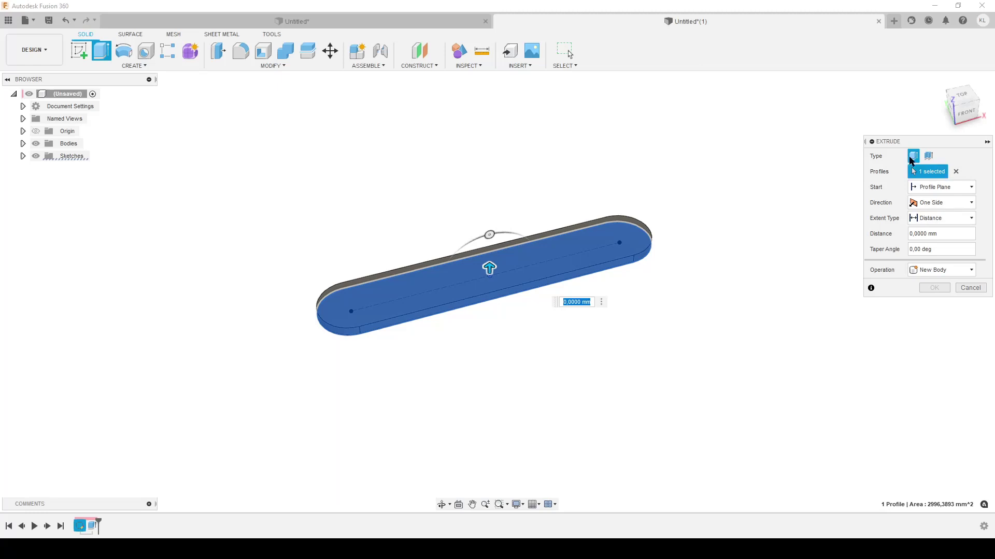
click(927, 157)
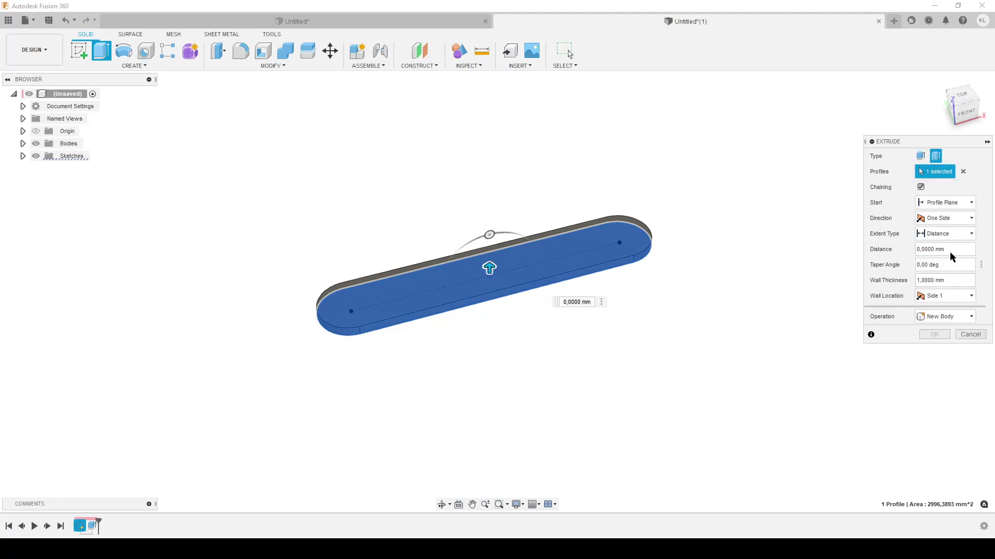
drag(956, 248, 910, 248)
text(25)
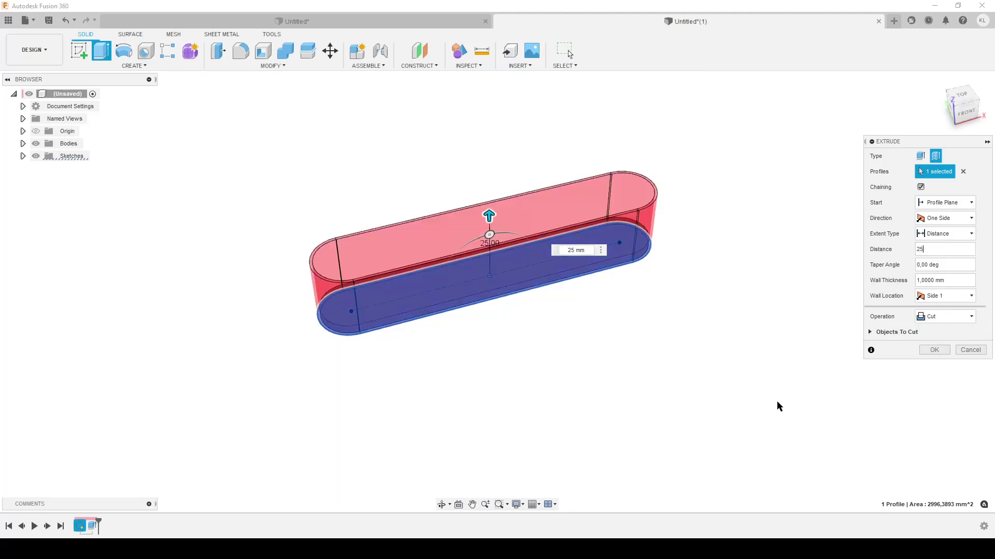
click(952, 316)
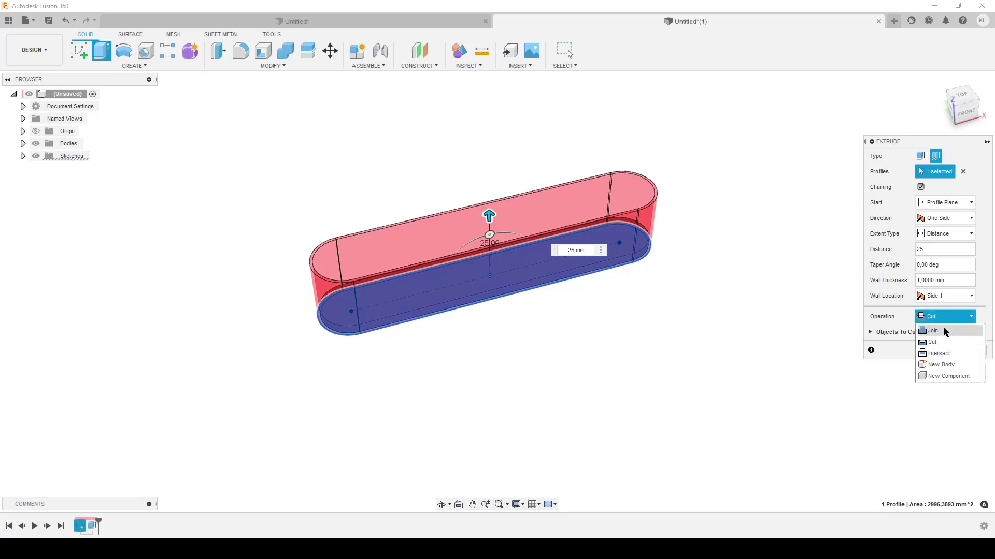
click(942, 330)
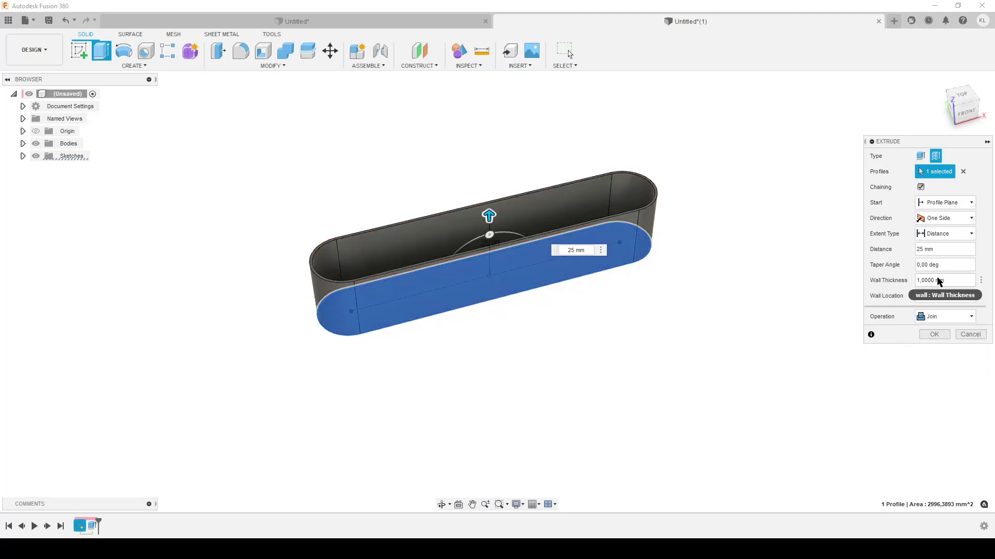
drag(956, 281, 929, 280)
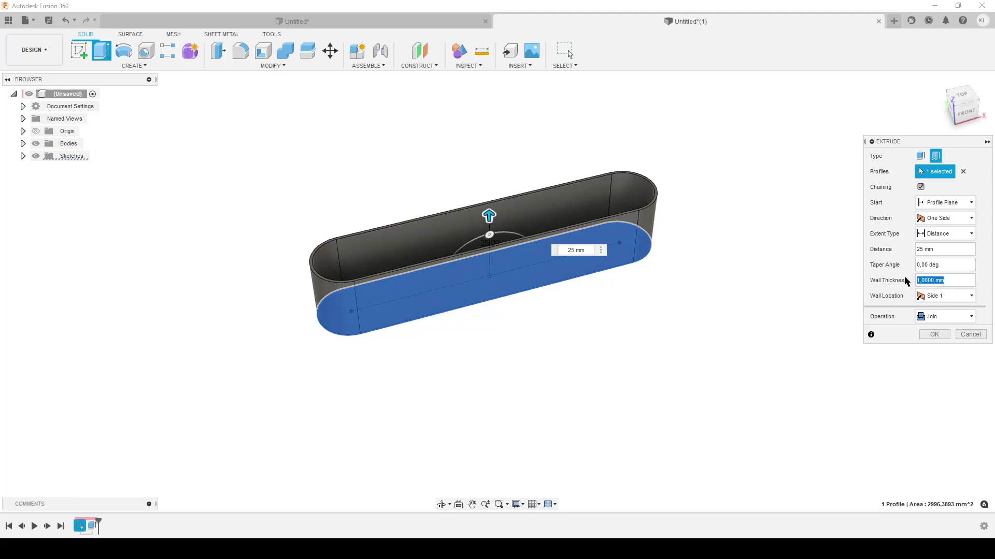
text(wall = 2)
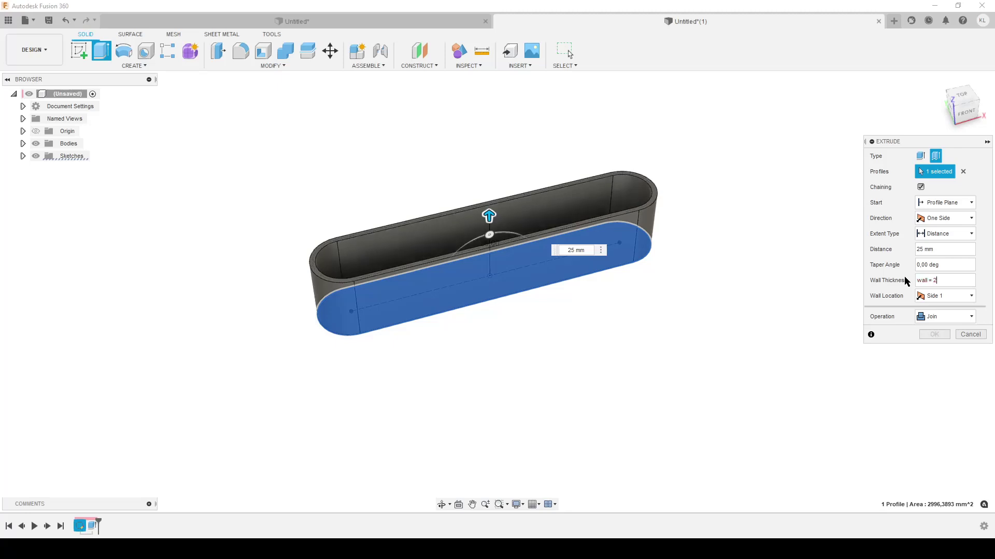
key(Return)
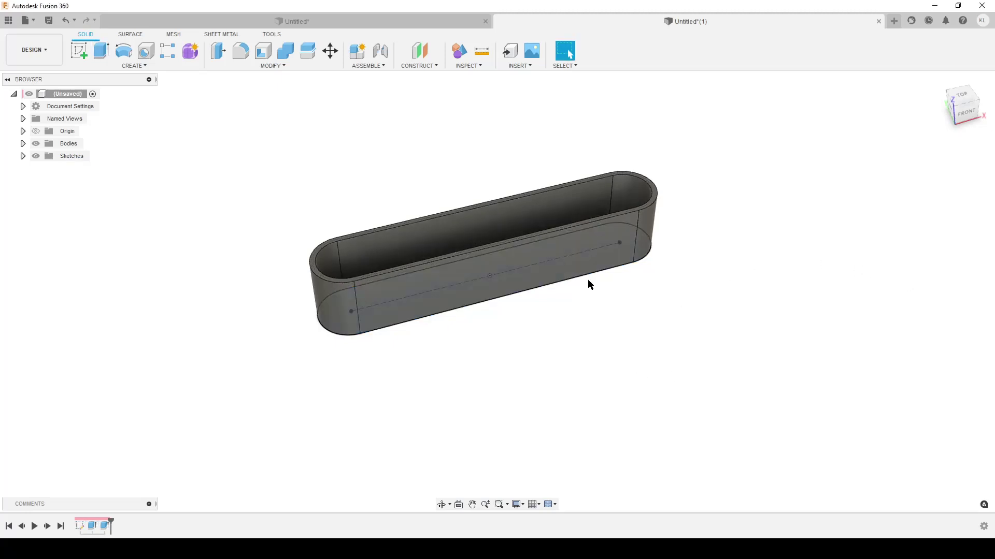
Preview a section analysis through the YZ plane, then cancel it.
shift+middle_drag(583, 277, 599, 324)
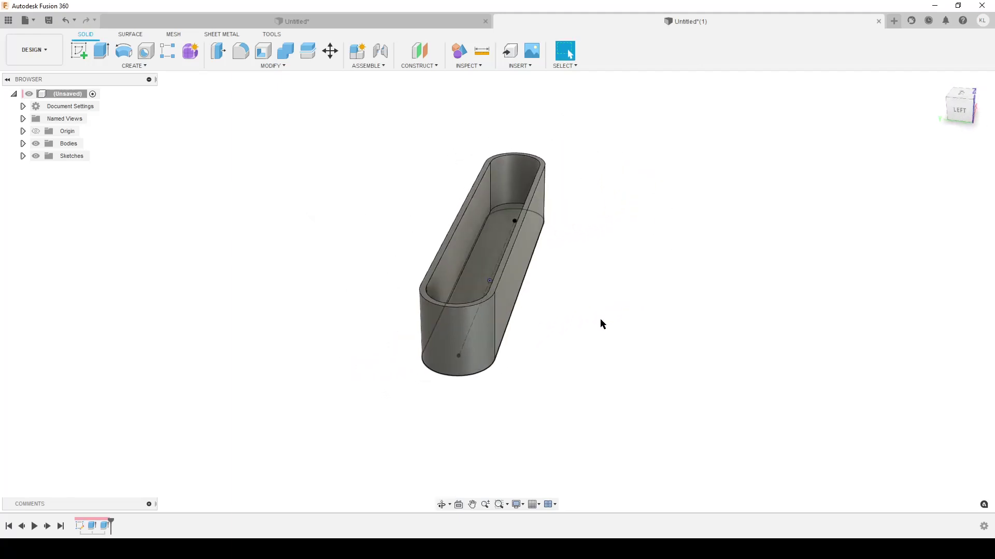
mouse_move(661, 280)
shift+middle_down()
mouse_move(679, 246)
mouse_move(663, 268)
shift+middle_up()
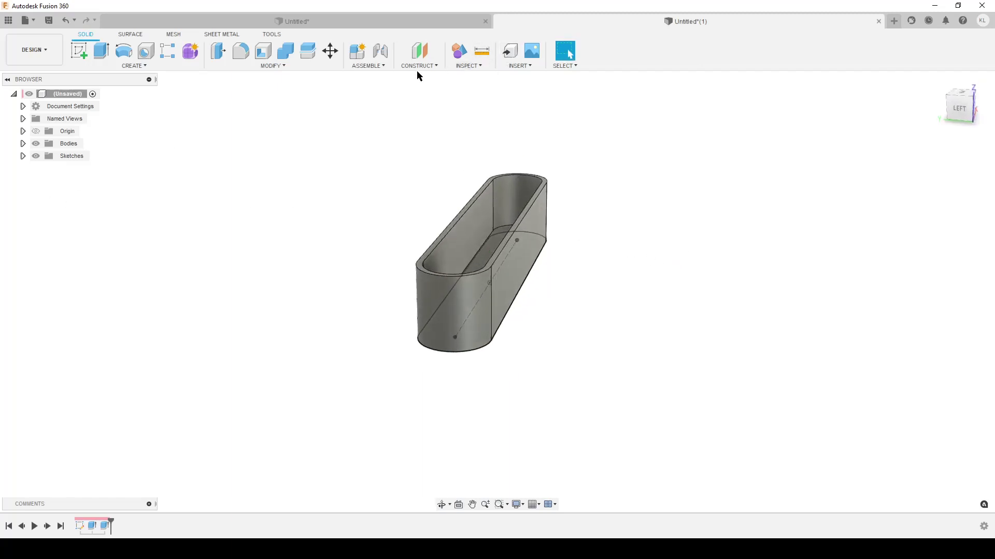
click(467, 65)
click(511, 182)
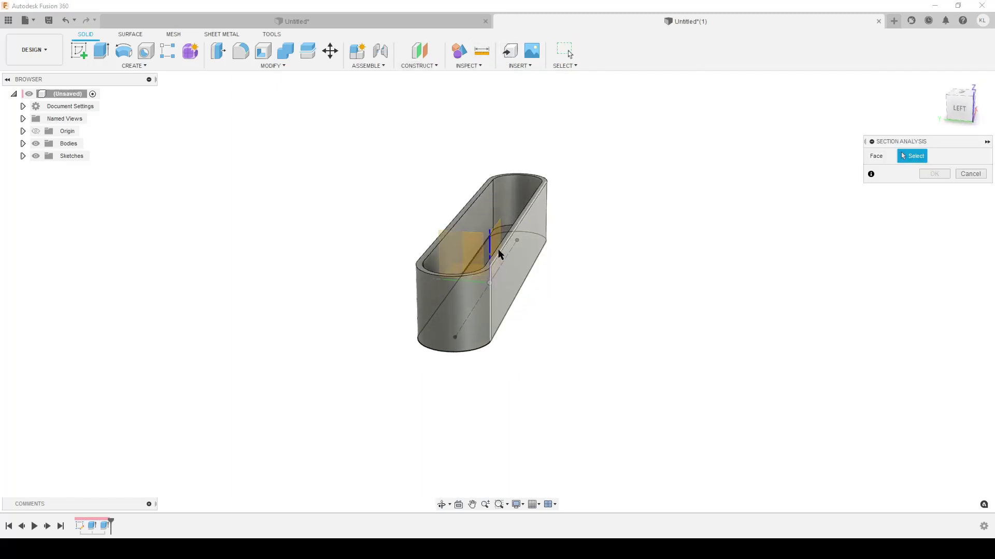
click(475, 244)
scroll(477, 272, up, 4)
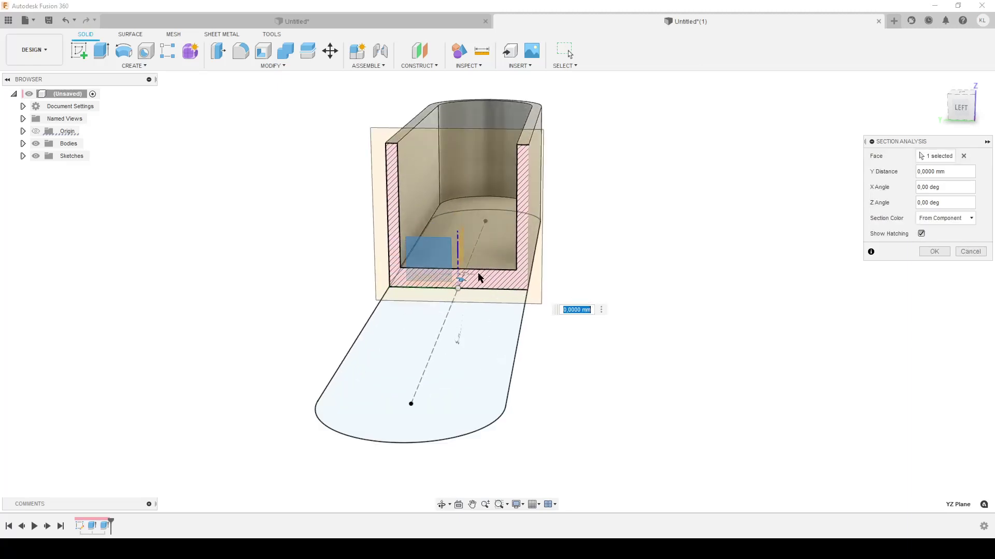
scroll(658, 237, down, 2)
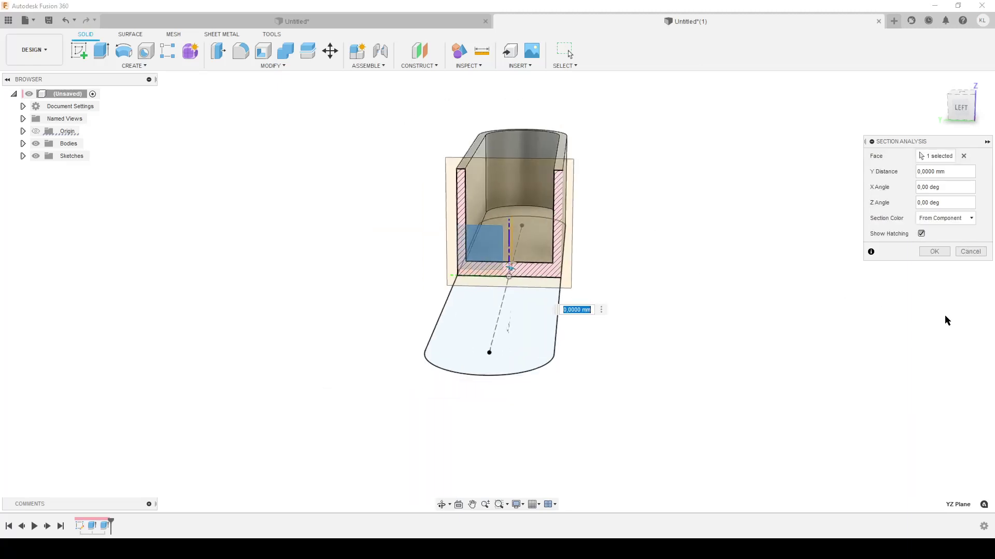
click(970, 252)
Expand Bodies and Sketches in the browser and hide Sketch1.
shift+middle_drag(679, 261, 630, 331)
scroll(631, 337, down, 2)
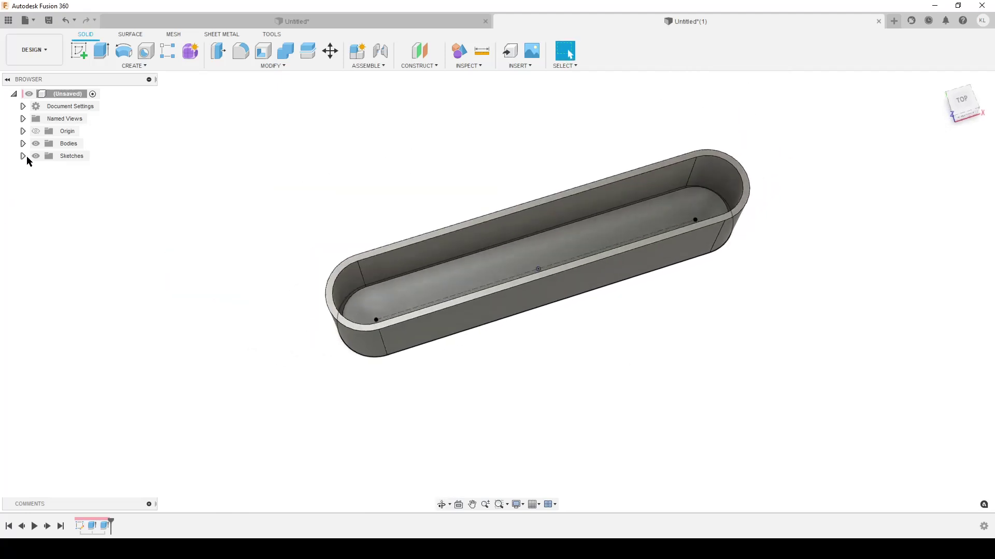
click(23, 156)
click(23, 143)
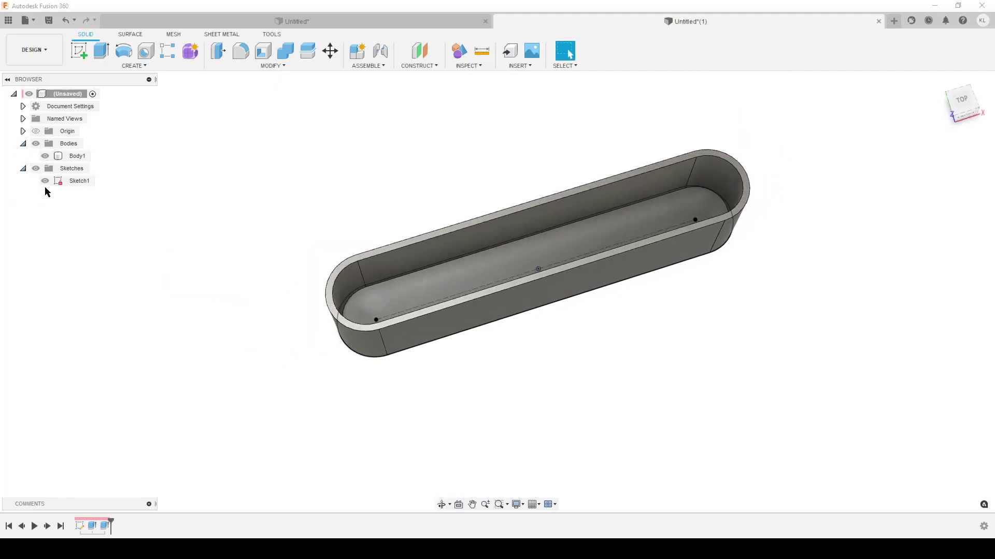
click(46, 181)
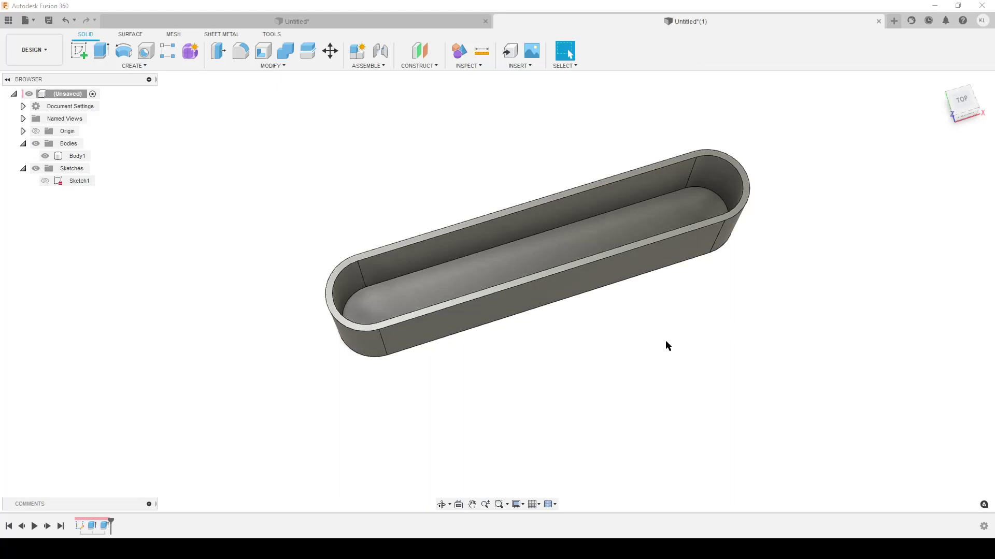
shift+middle_drag(666, 344, 682, 333)
Fillet the tray's inner floor edge chain with radius (width-wall-wall)/2.
key(f)
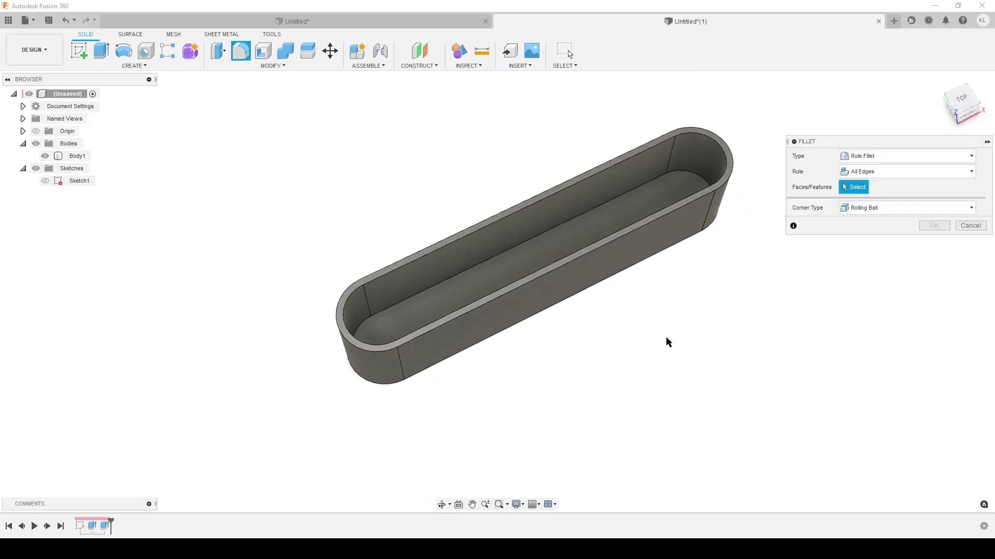
click(968, 155)
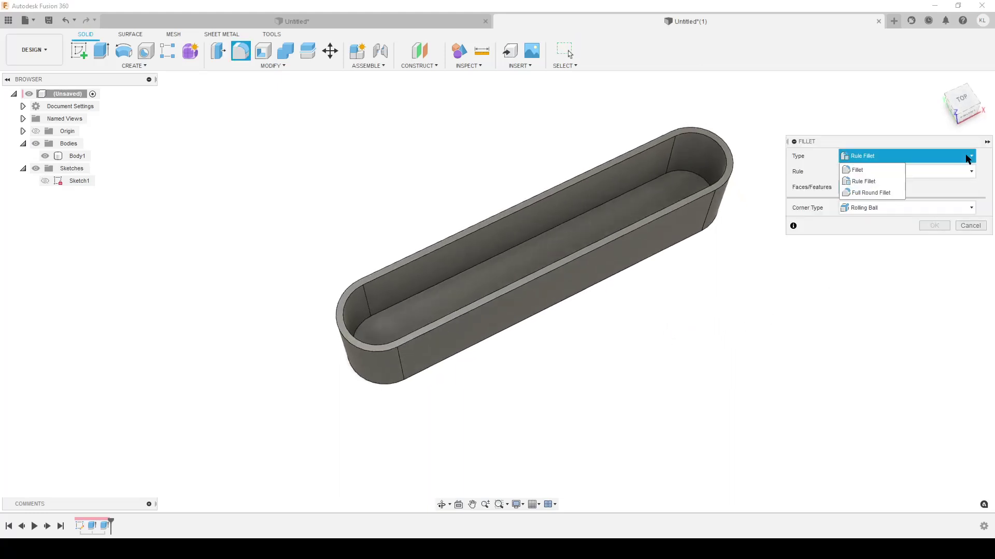
click(862, 178)
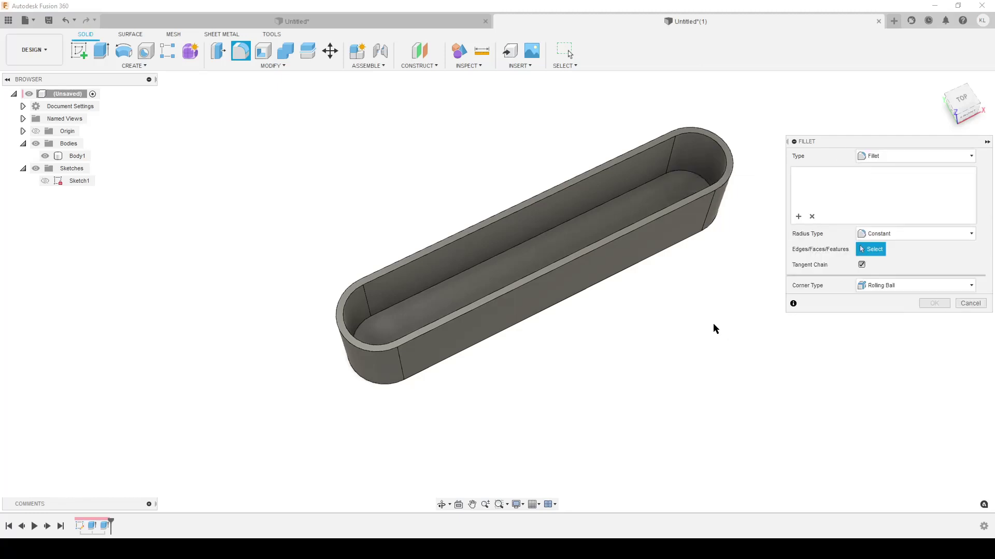
middle_drag(713, 325, 604, 358)
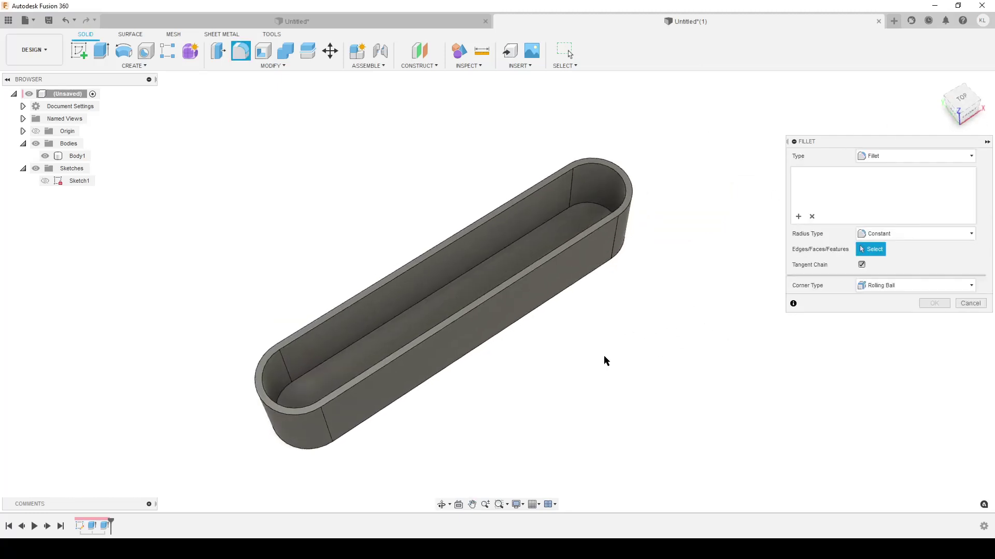
click(448, 289)
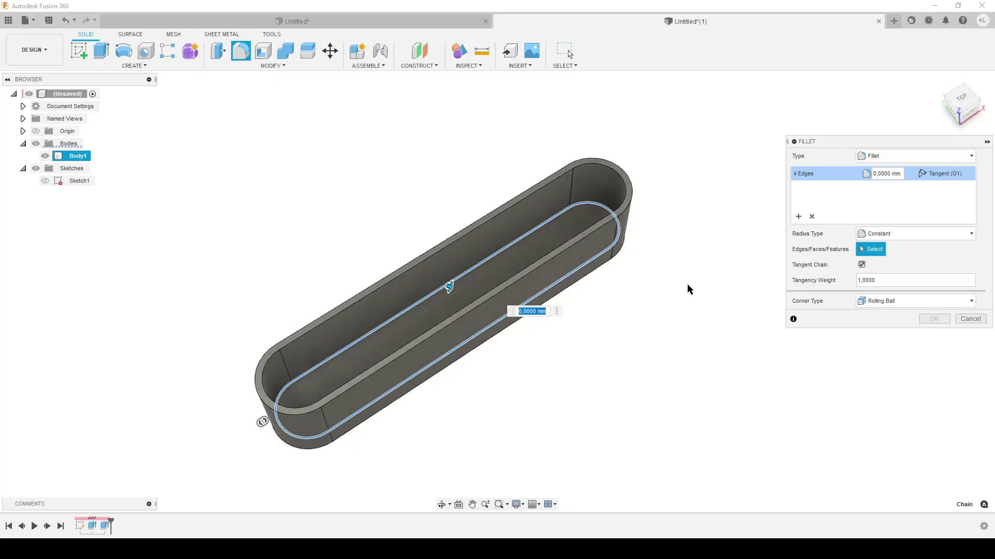
key(BackSpace)
text((w)
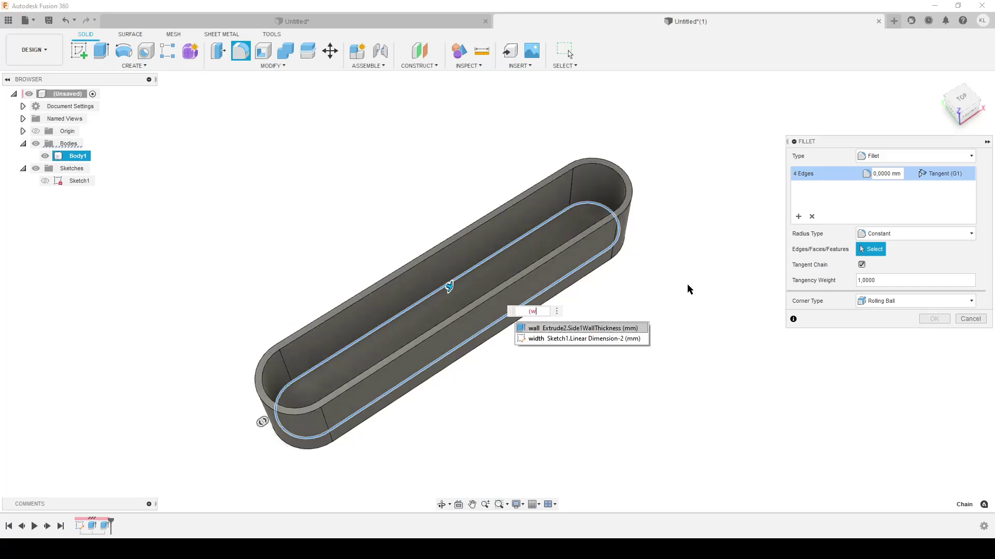
text(idth)
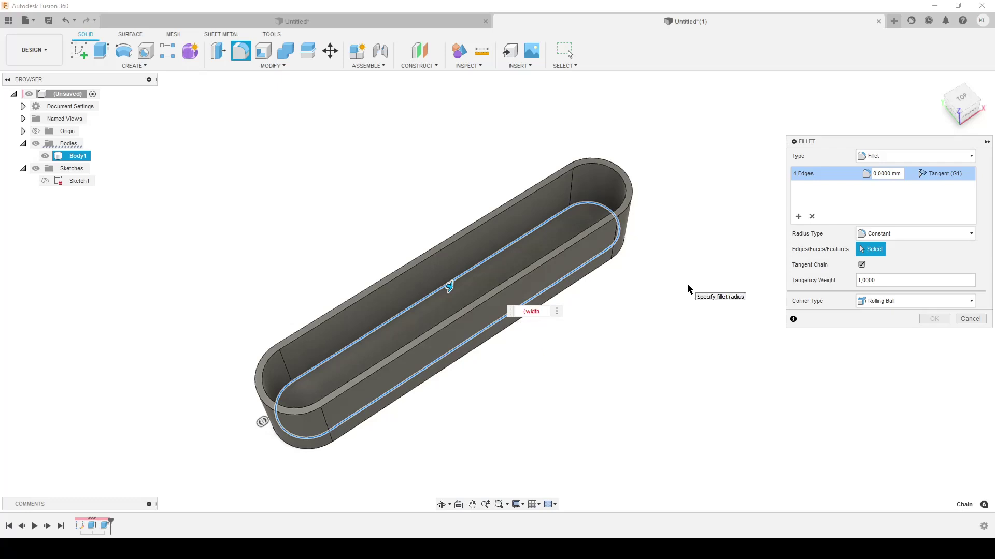
text(-w)
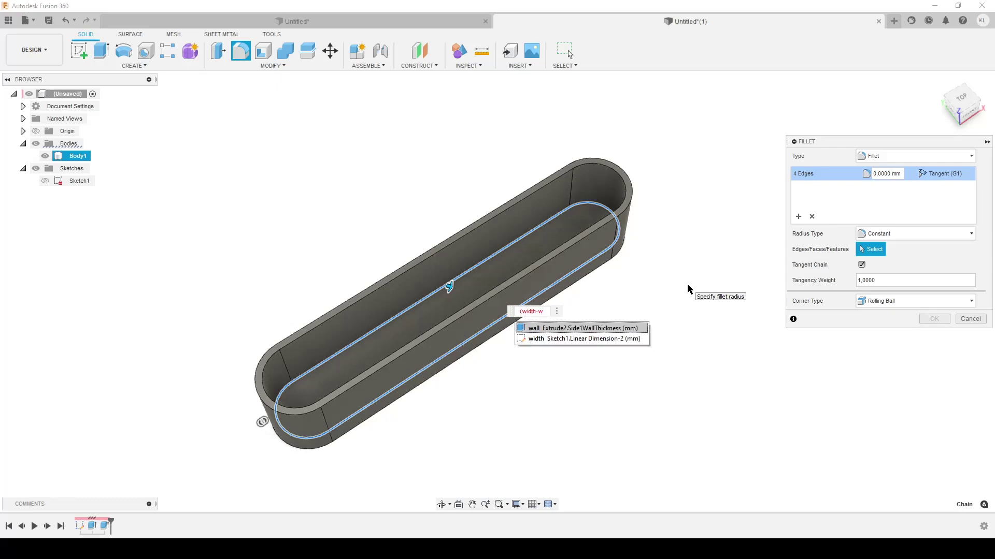
text(all)
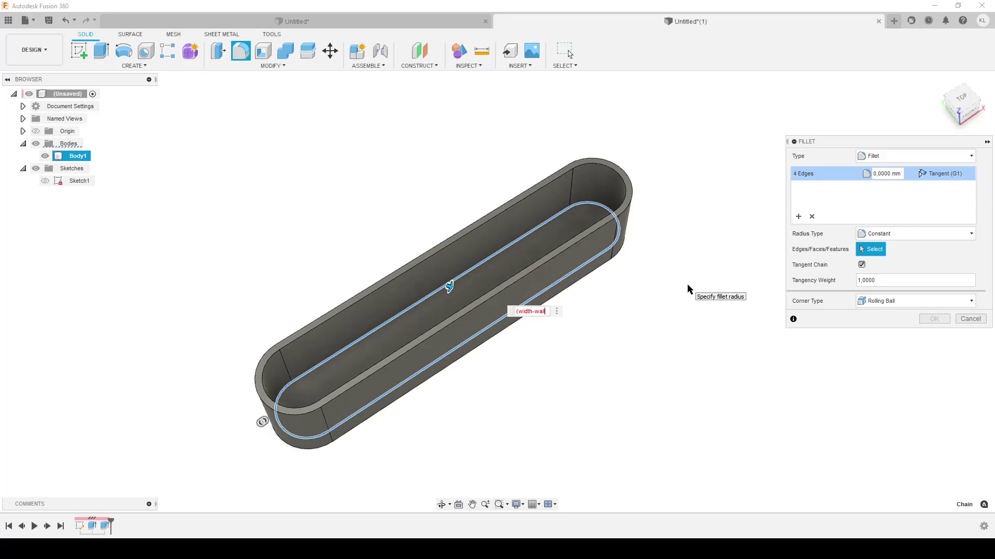
text(-wall))
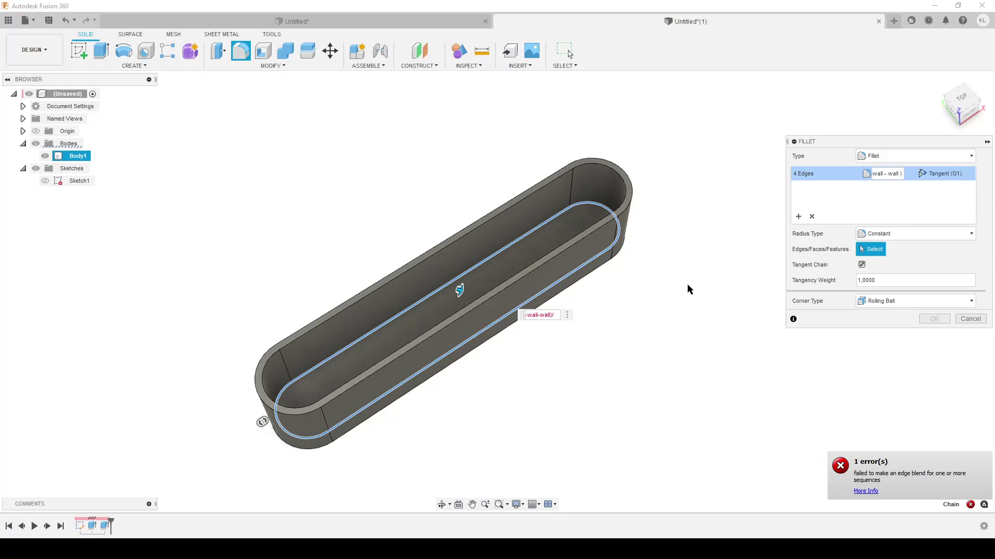
key(BackSpace)
key(Return)
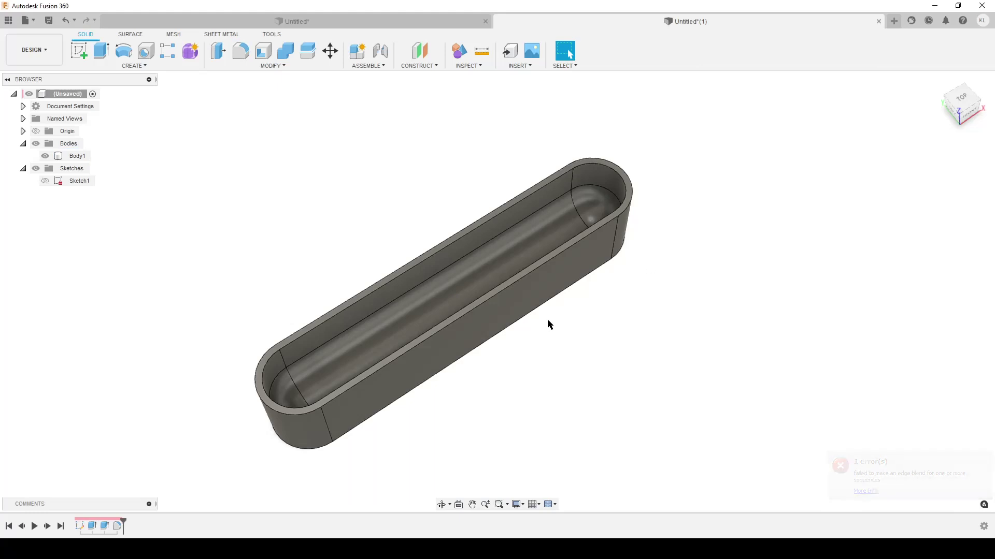
Reopen the extrusion feature and close it with its settings unchanged.
shift+middle_drag(549, 324, 616, 286)
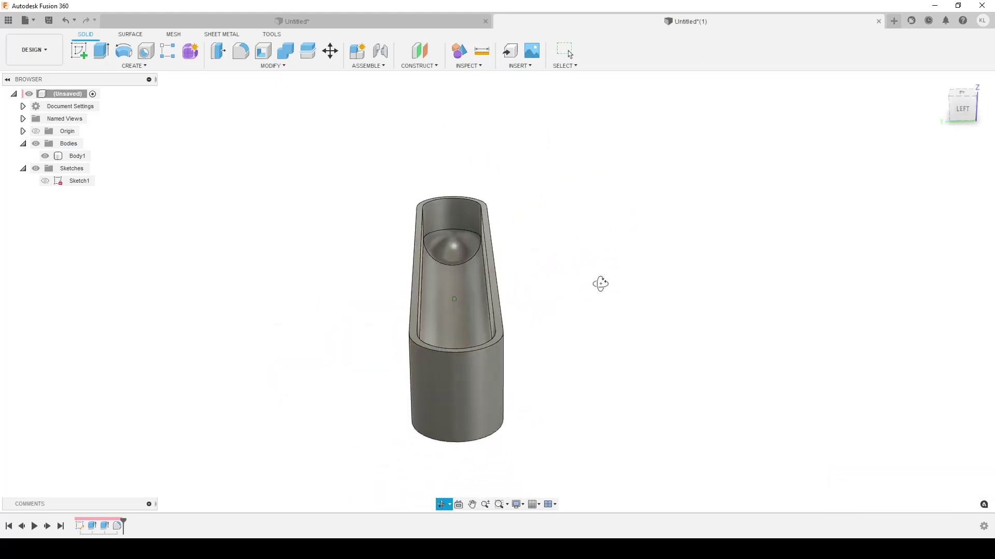
double_click(107, 523)
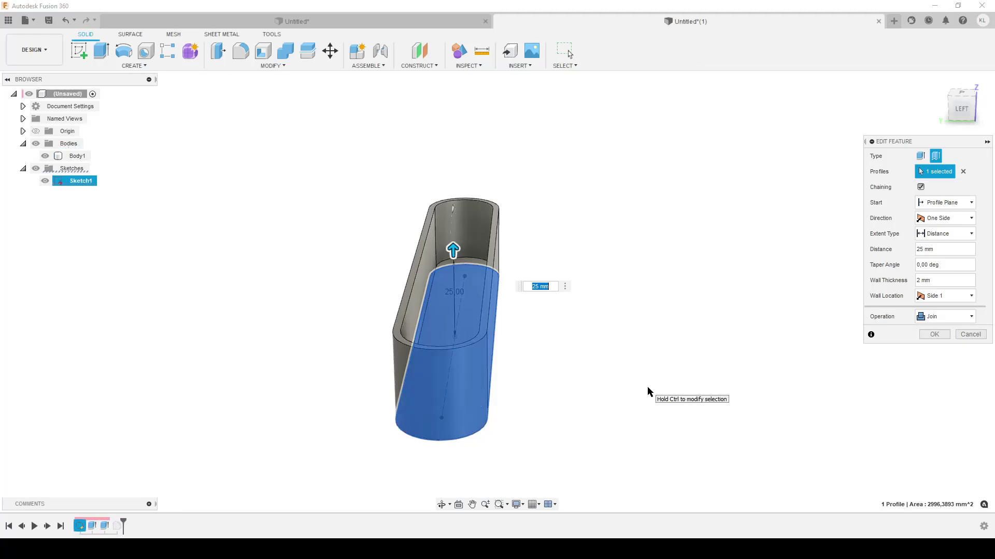
key(Return)
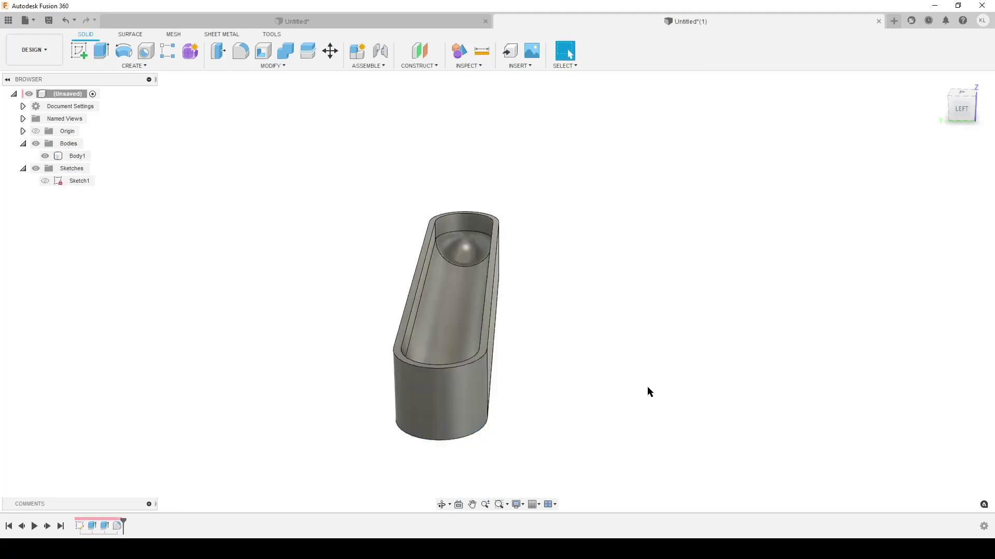
shift+middle_drag(632, 399, 587, 423)
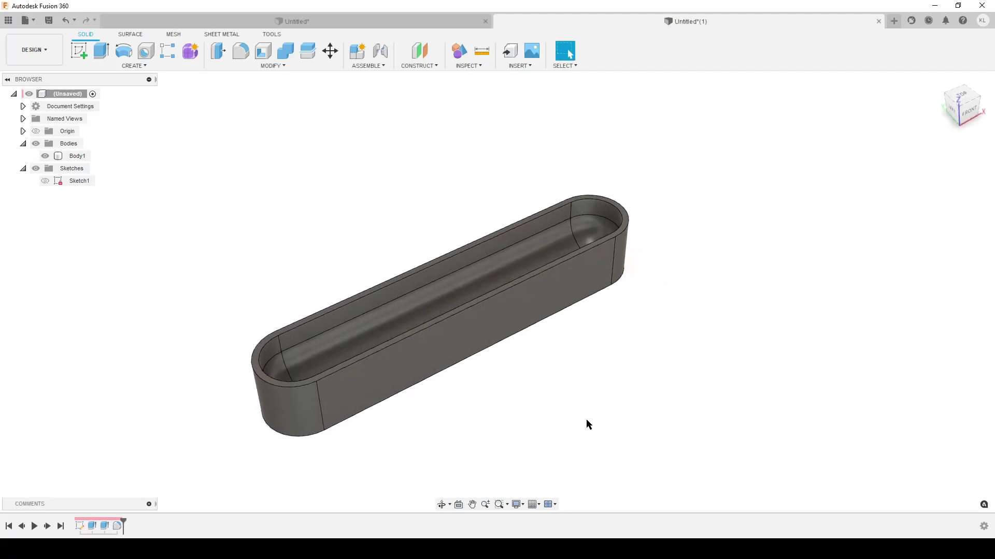
Show Sketch1 again with its length and width dimensions displayed.
click(45, 181)
right_click(77, 181)
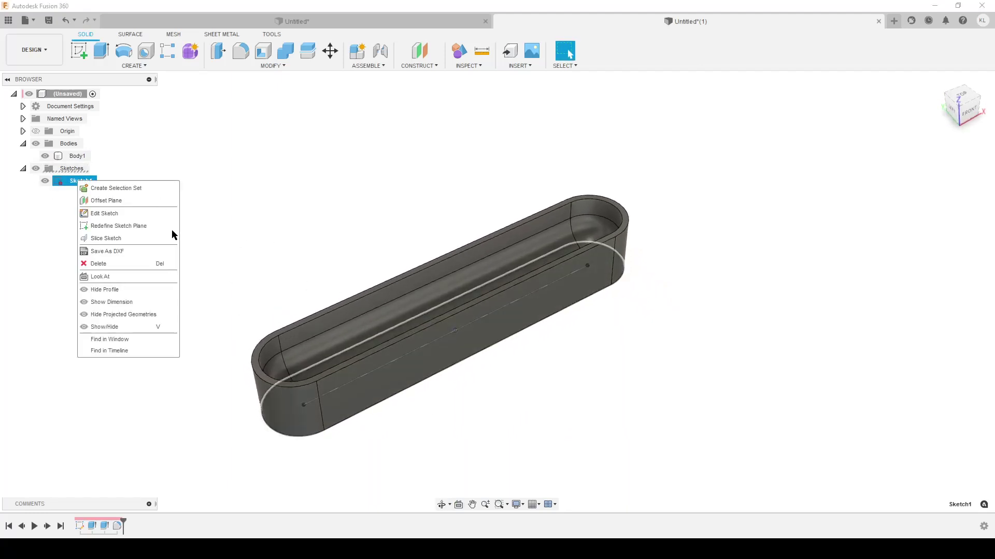
click(129, 302)
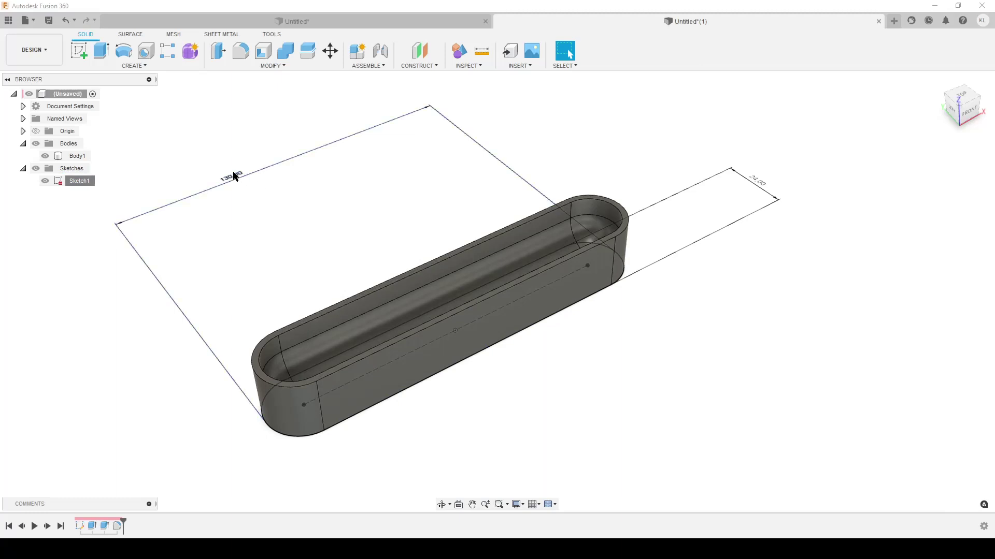
drag(233, 171, 294, 218)
drag(230, 183, 273, 224)
Change the tray length from 130 to 150 mm and the width to 28 mm.
double_click(273, 224)
text(150)
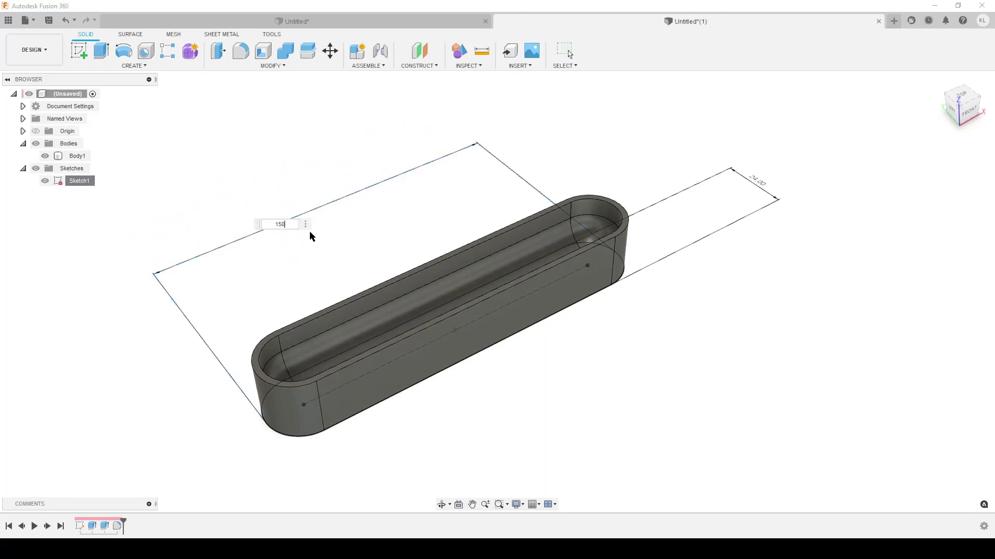
key(Return)
double_click(777, 175)
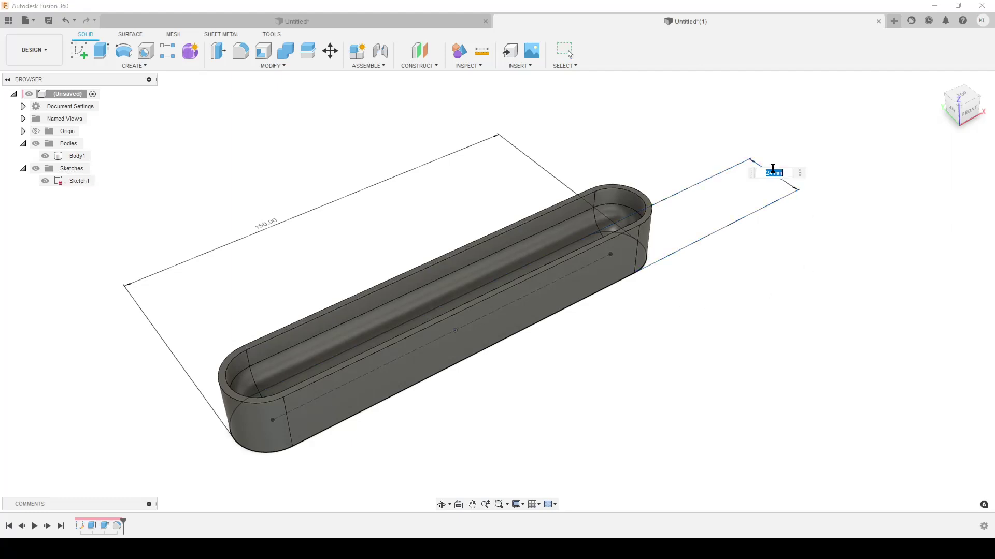
text(22)
key(Return)
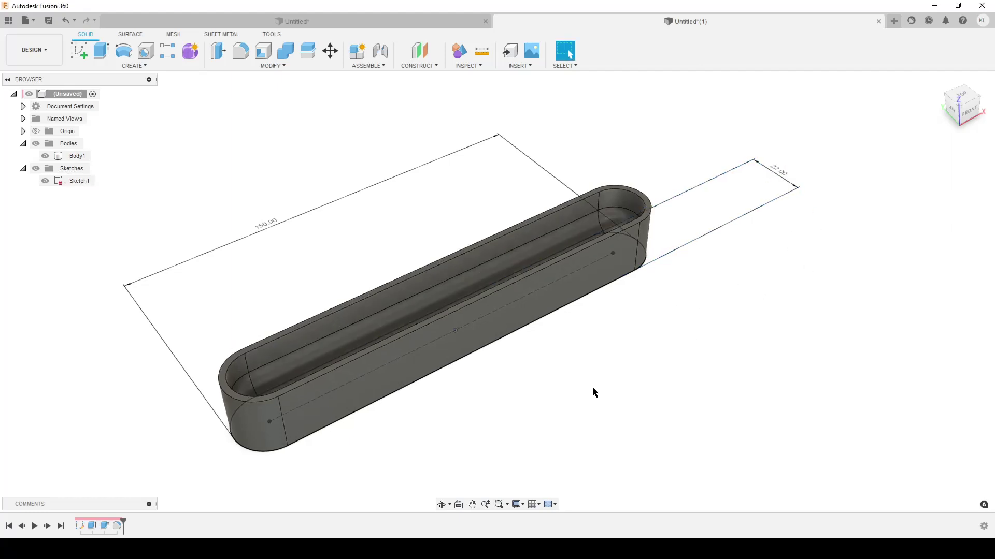
double_click(777, 171)
text(28)
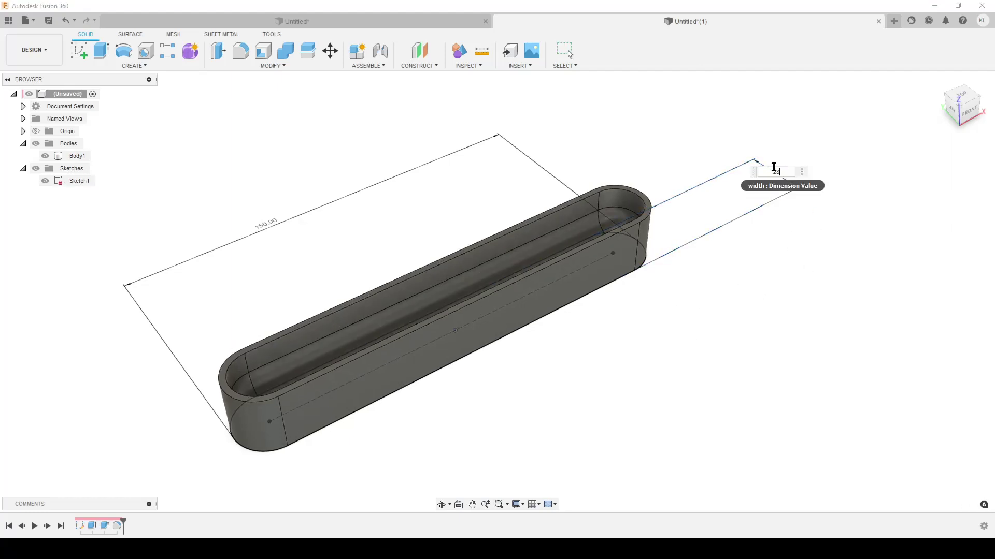
key(Return)
shift+middle_drag(571, 337, 537, 349)
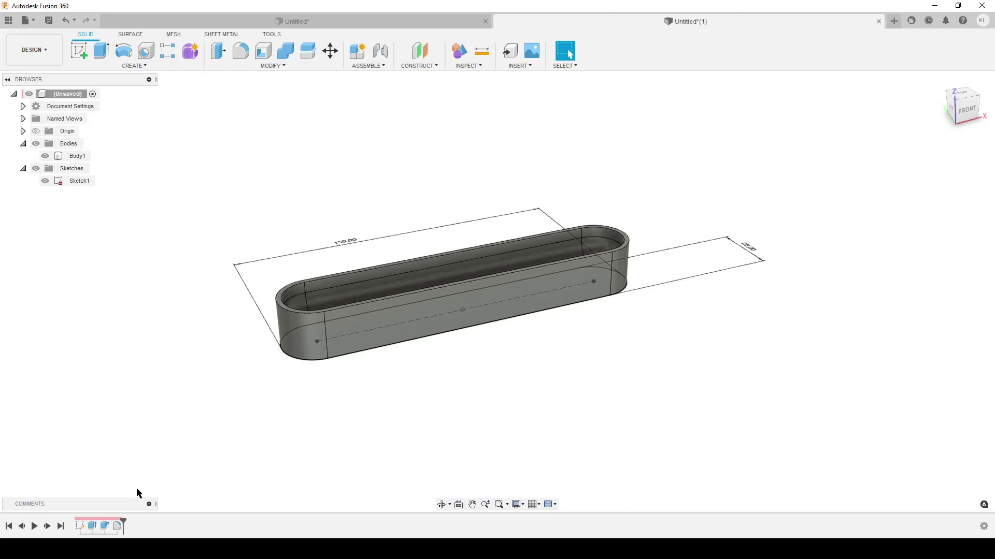
Delete the extrudes and fillet from the timeline, keeping the slot sketch.
click(117, 527)
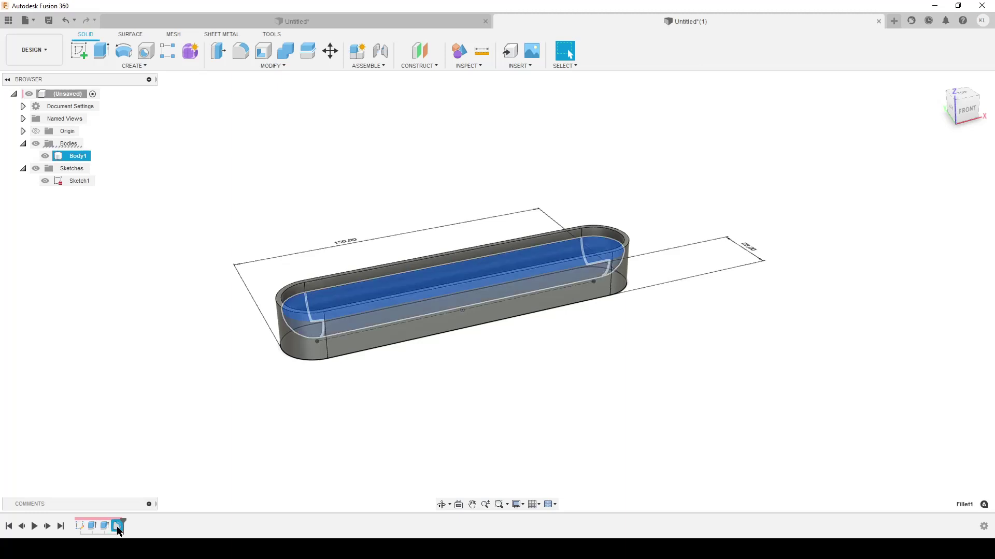
shift+click(93, 526)
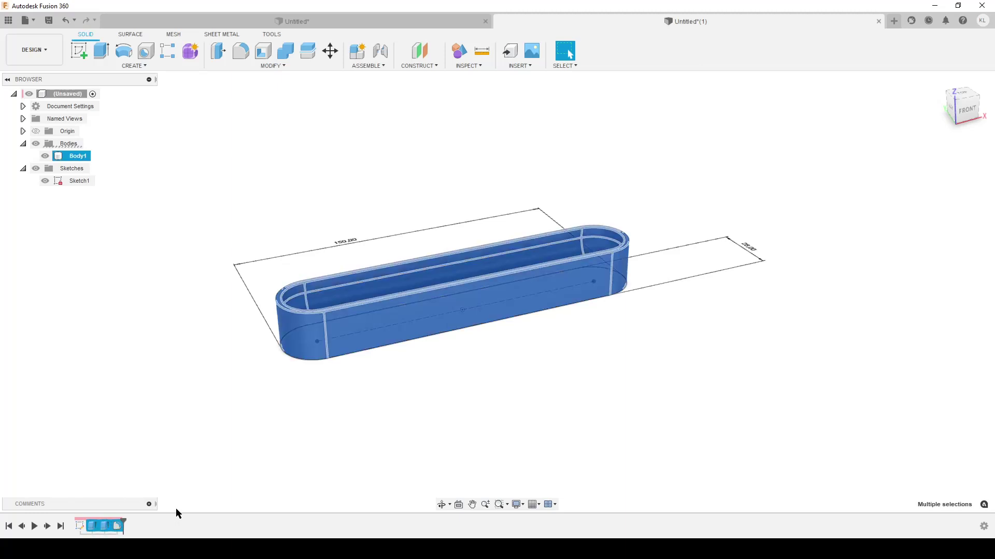
key(Delete)
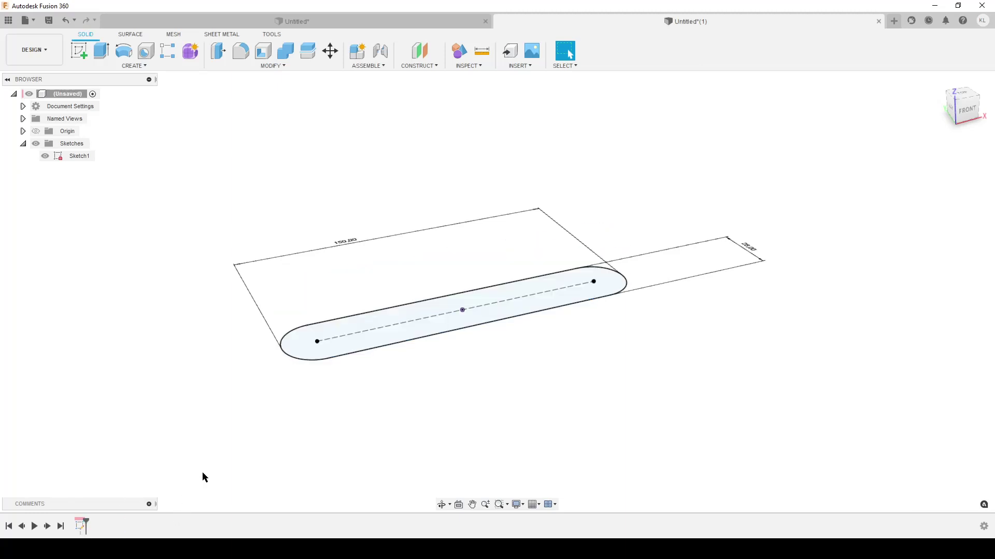
mouse_move(204, 475)
shift+middle_down()
mouse_move(454, 357)
mouse_move(533, 380)
mouse_move(513, 365)
shift+middle_up()
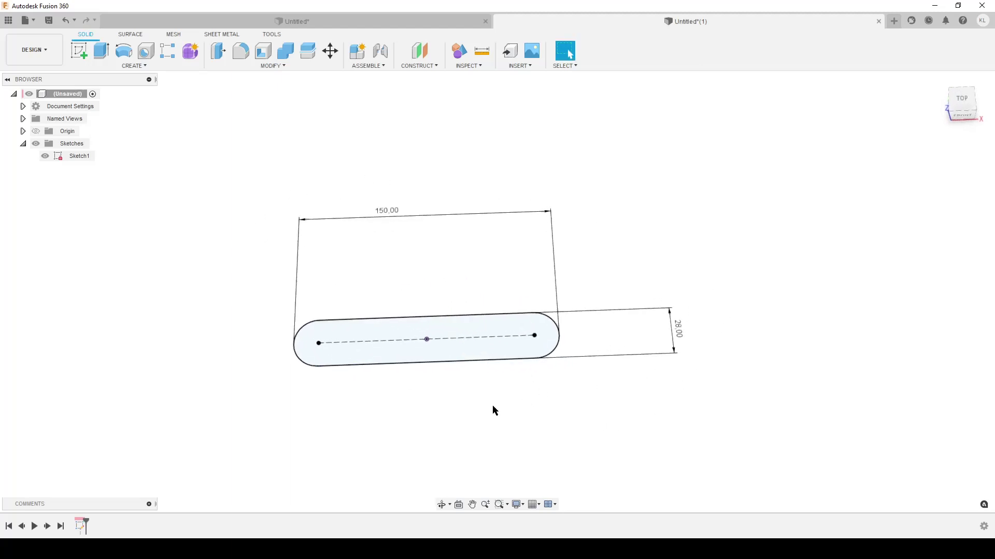
shift+middle_drag(500, 412, 566, 384)
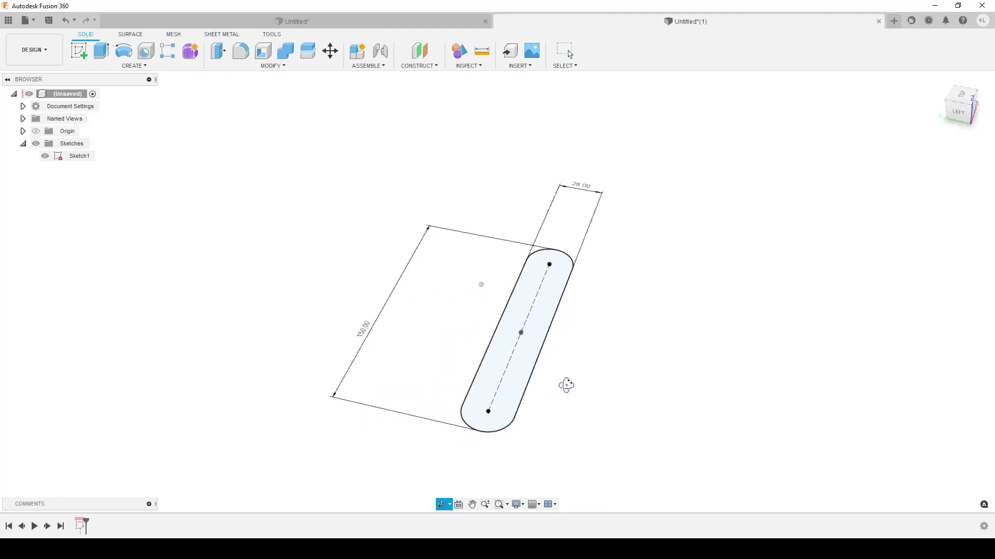
Start a new sketch on the side origin plane.
click(79, 50)
shift+middle_drag(242, 240, 506, 266)
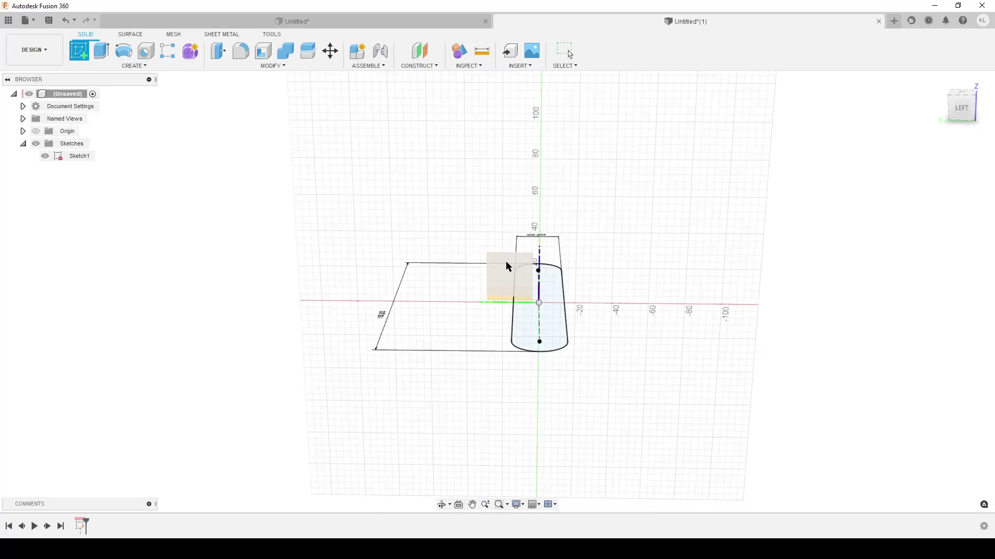
click(507, 266)
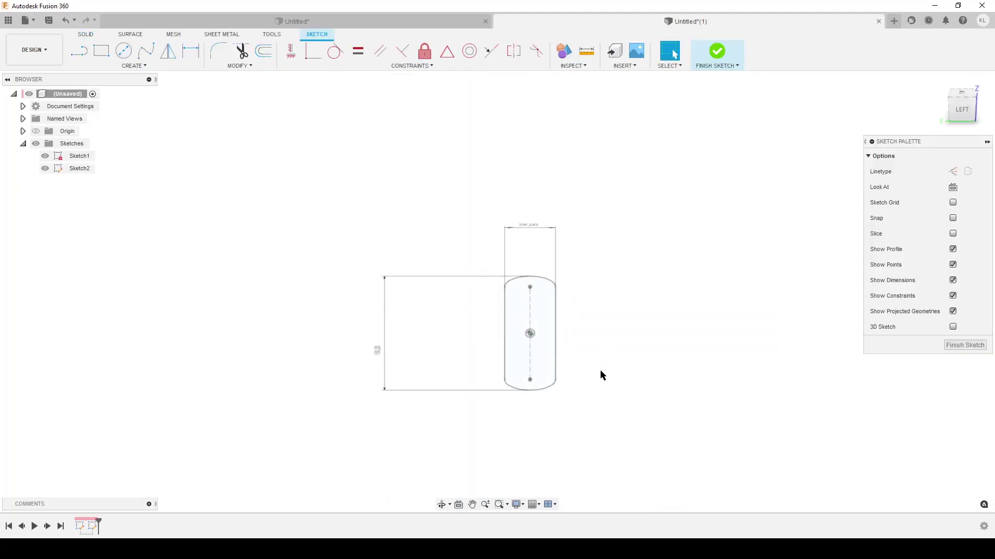
mouse_move(586, 352)
shift+middle_down()
mouse_move(581, 335)
mouse_move(573, 342)
shift+middle_up()
Project the slot's straight edge and dashed centre line into the sketch, then hide Sketch1.
key(p)
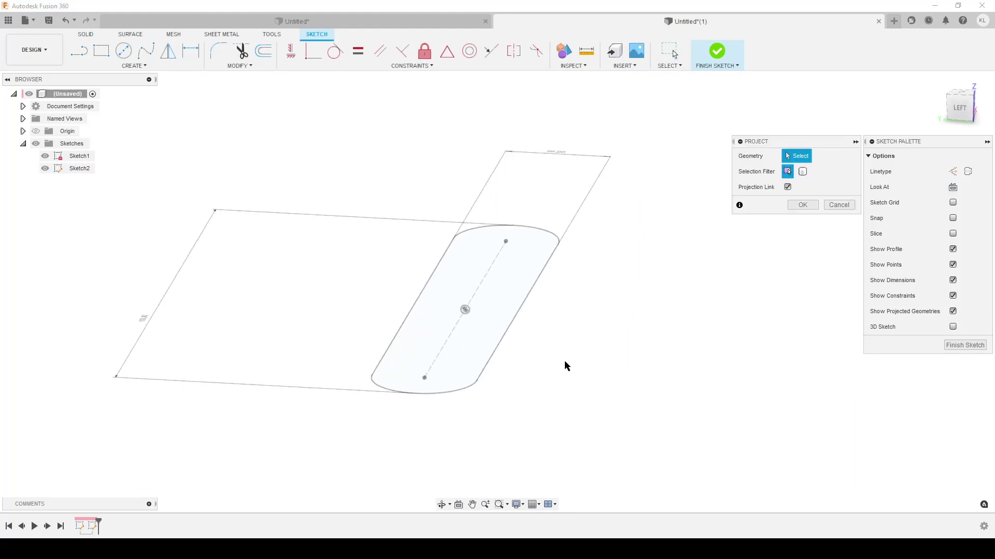
click(521, 310)
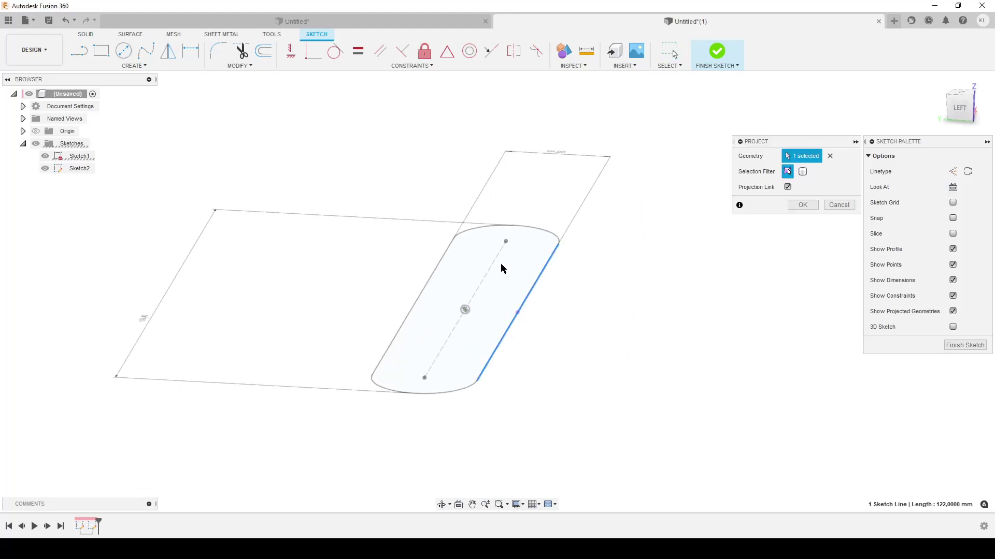
click(487, 275)
click(802, 205)
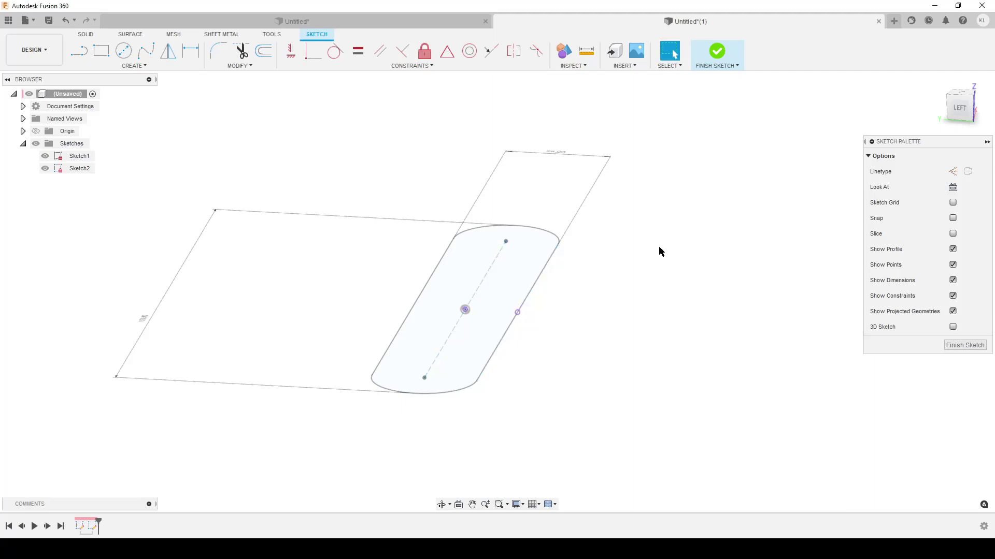
click(953, 187)
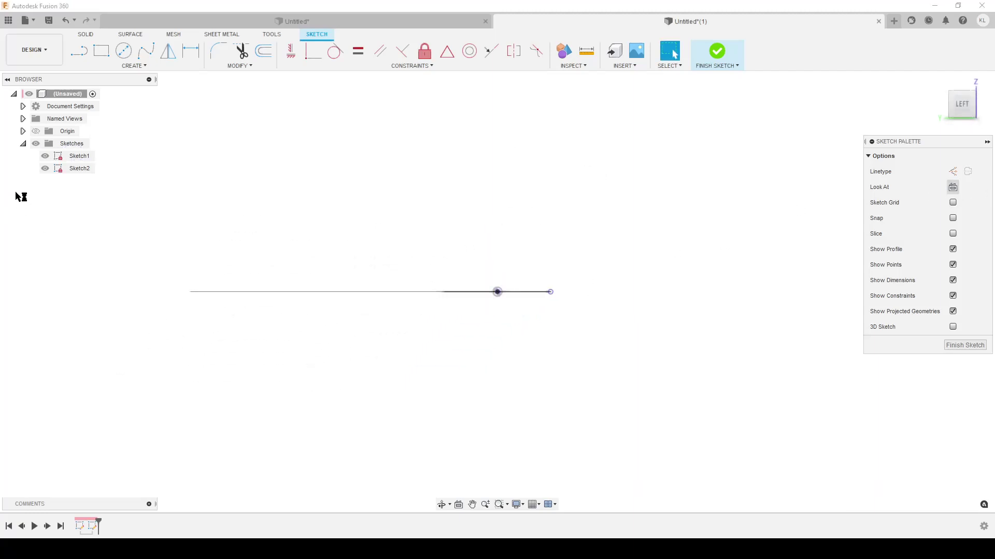
click(45, 156)
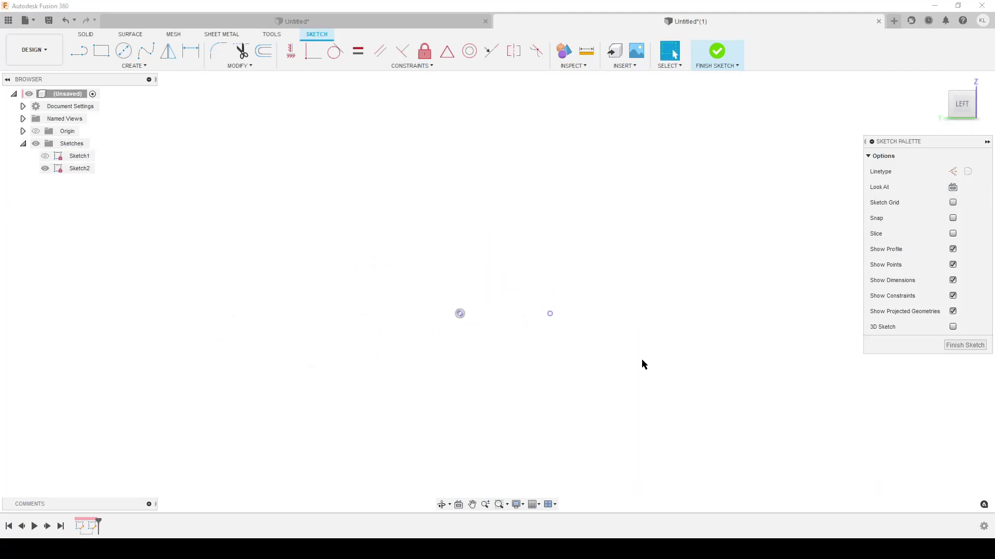
Draw a closed L-profile with bottom edge, tall outer wall, short top, inner wall and tangent arc floor.
key(l)
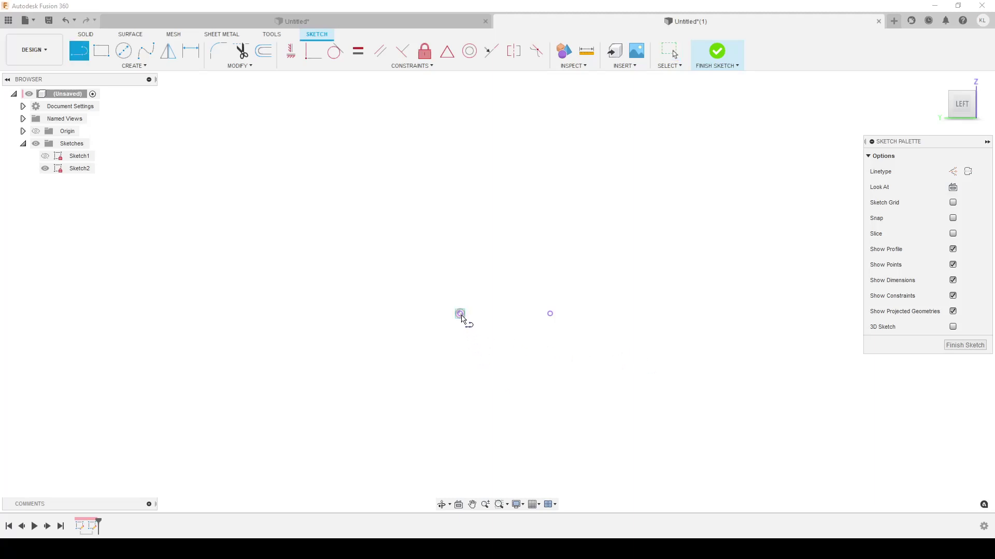
drag(459, 313, 554, 150)
click(553, 149)
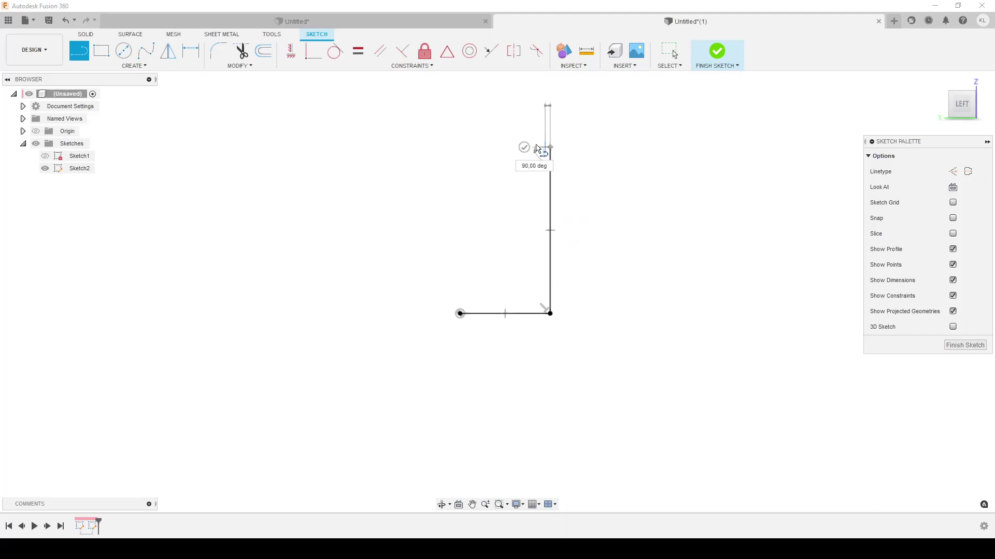
click(505, 148)
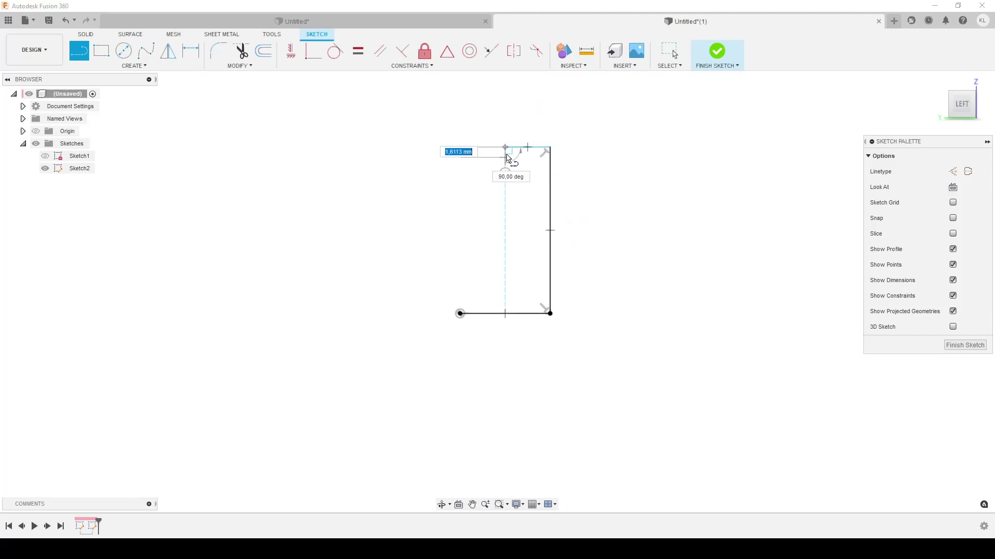
click(506, 200)
drag(507, 211, 465, 266)
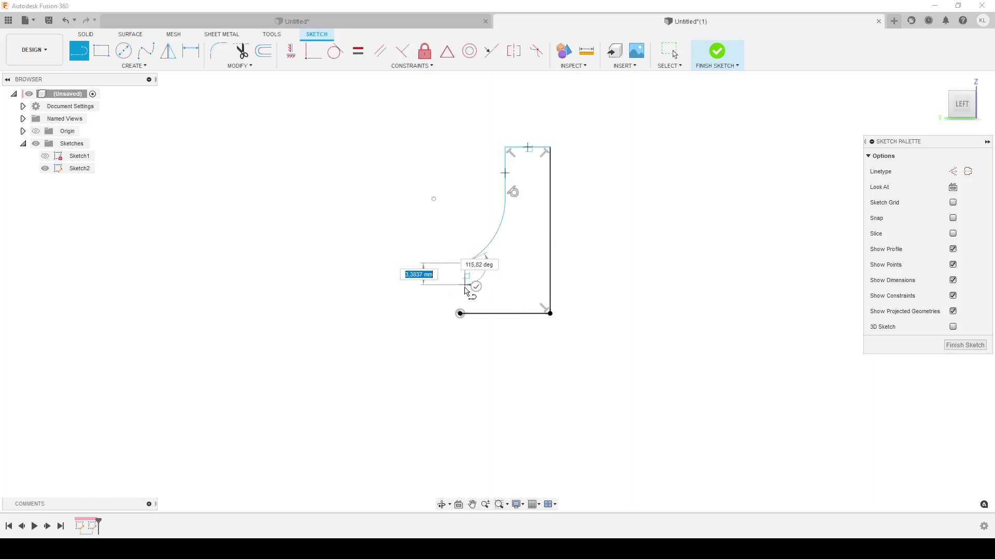
click(460, 313)
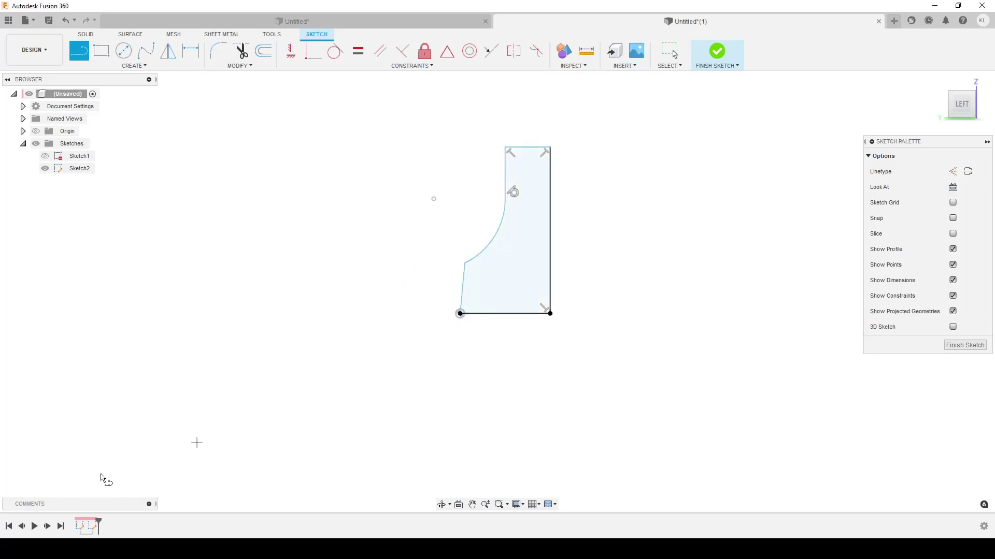
Make the left line perpendicular to the bottom line and drag the arc centre to reshape the floor.
click(403, 50)
click(497, 313)
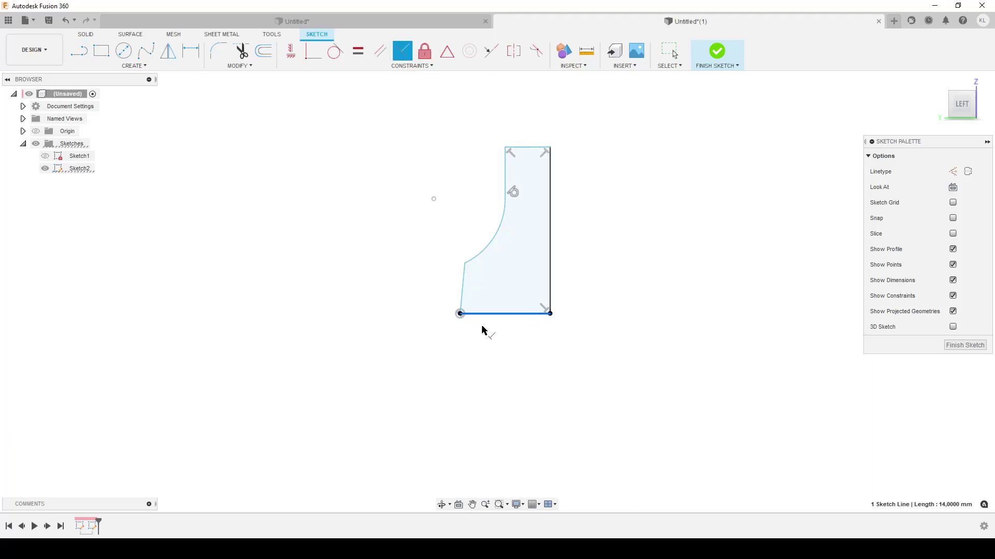
click(463, 296)
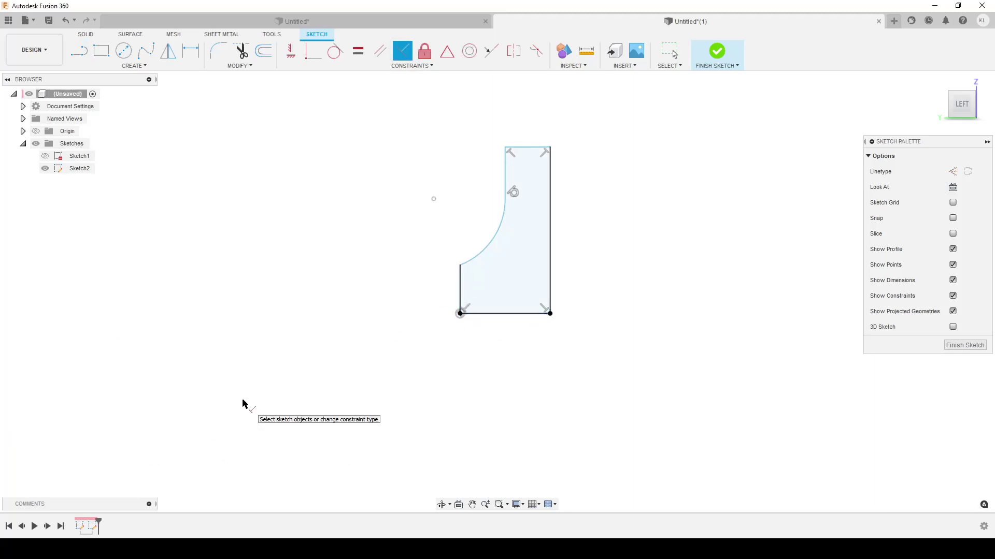
key(Escape)
mouse_move(435, 201)
mouse_down()
mouse_move(461, 206)
mouse_move(464, 219)
mouse_move(462, 204)
mouse_up()
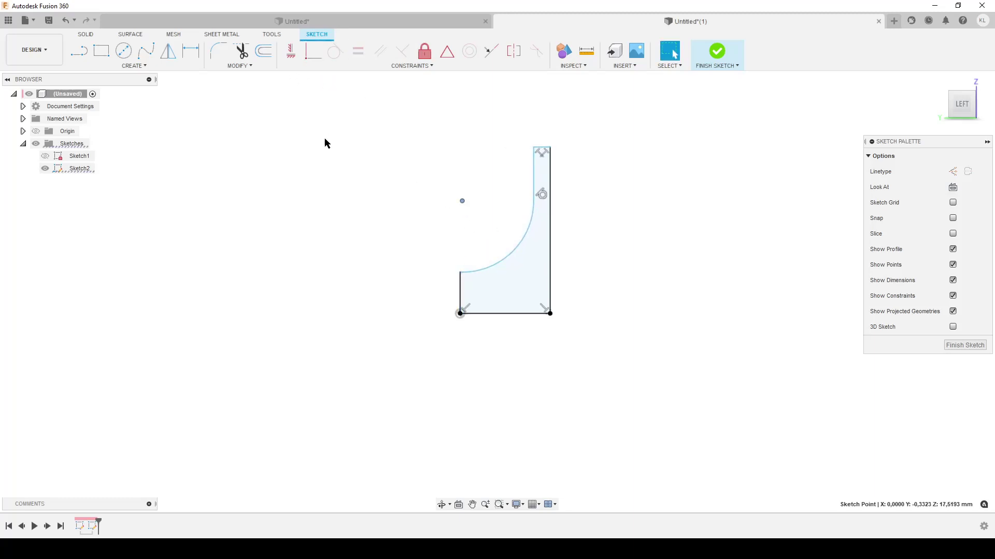
Align the arc centre vertically with the arc's left end.
click(291, 50)
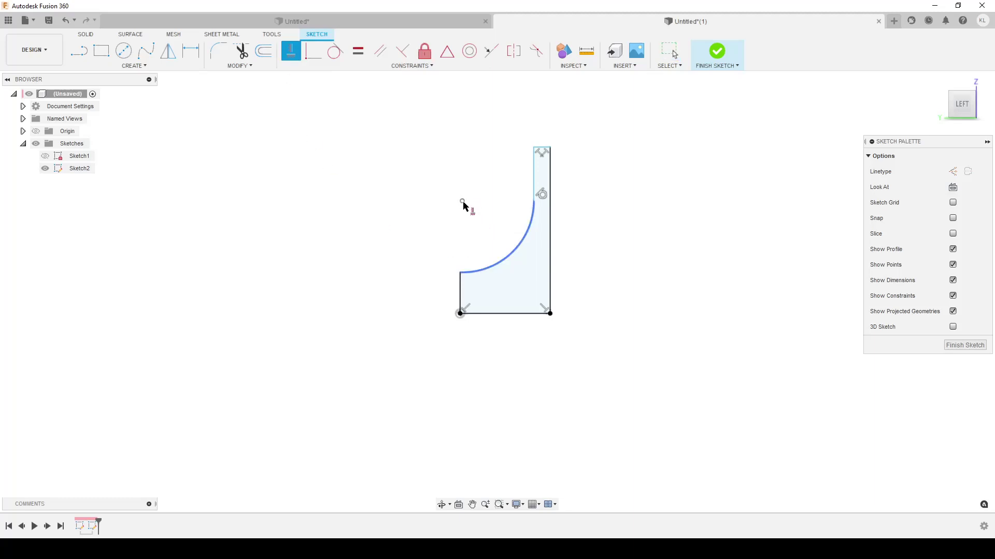
click(463, 202)
click(461, 272)
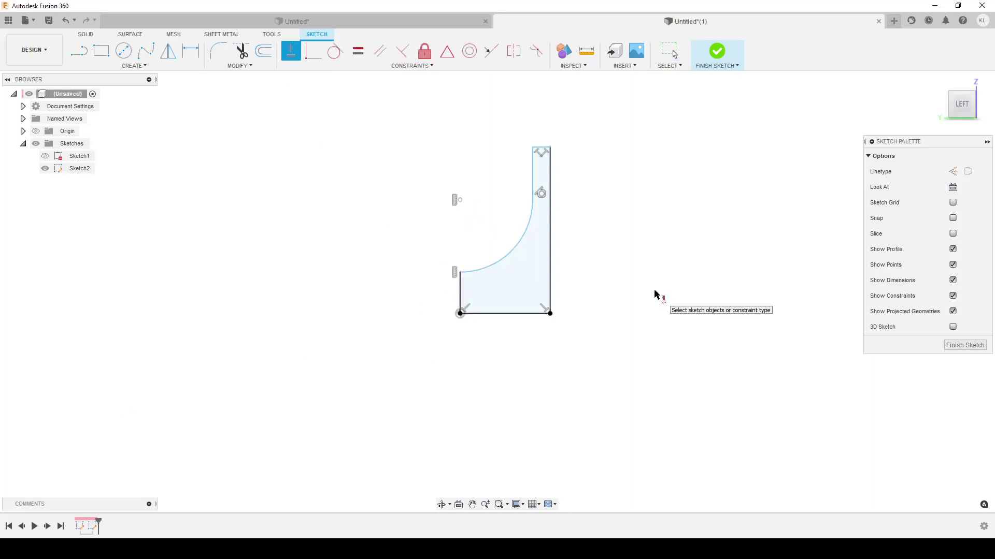
Dimension the short left edge to 4 mm and move the dimension to the profile's left.
key(d)
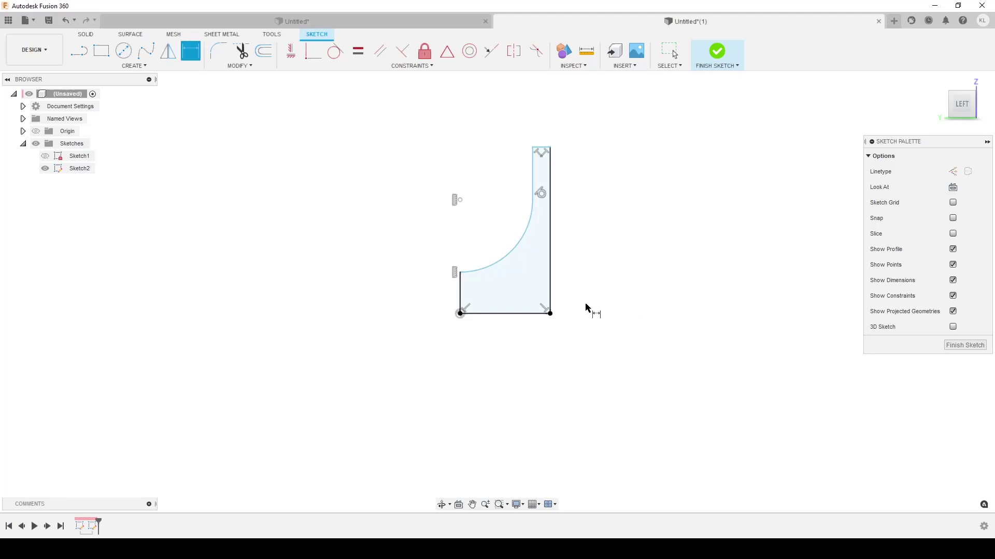
click(460, 294)
click(667, 297)
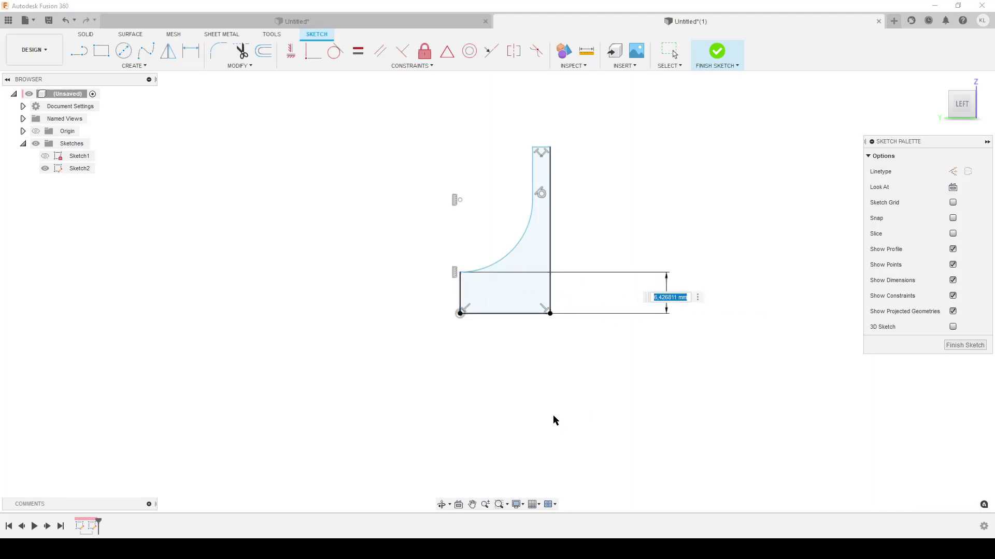
text(4)
key(Return)
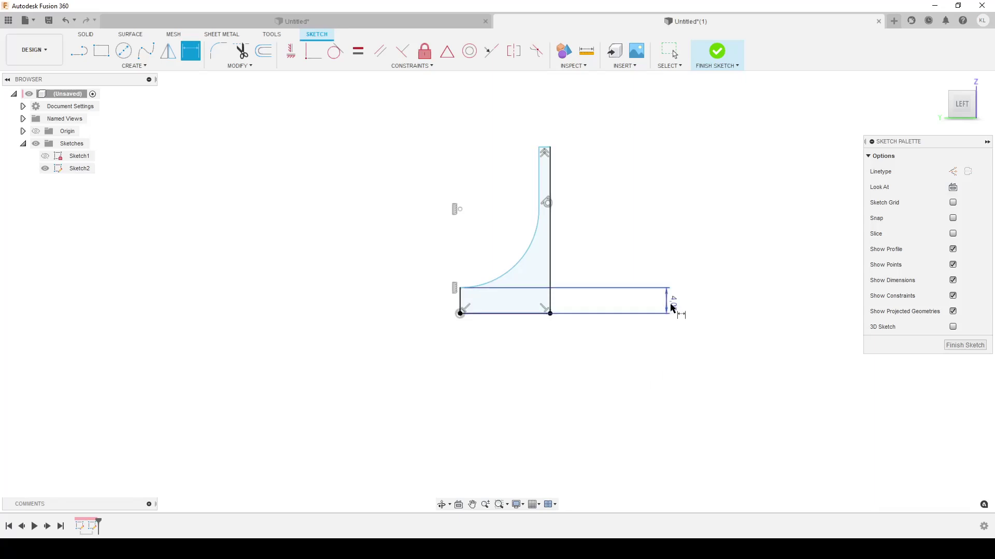
key(Escape)
mouse_move(669, 307)
mouse_down()
mouse_move(338, 291)
mouse_move(336, 352)
mouse_up()
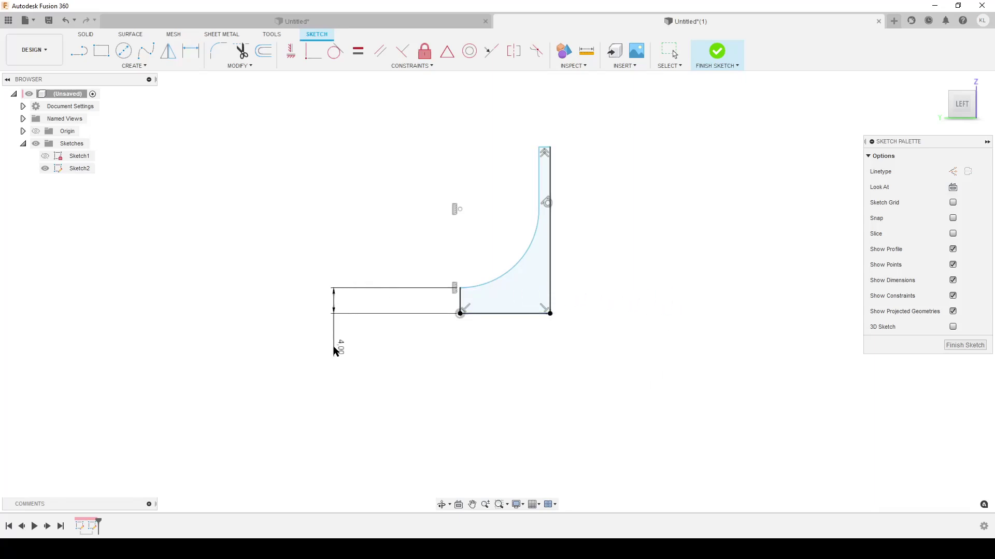
Dimension the top edge to 2 mm and the right side to 23 mm, then finish the sketch.
key(d)
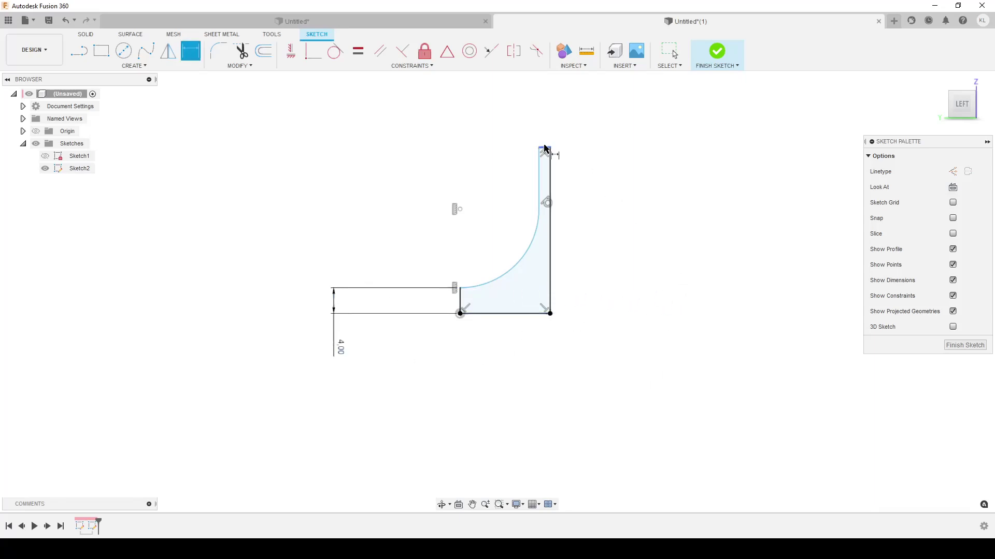
click(546, 149)
click(545, 118)
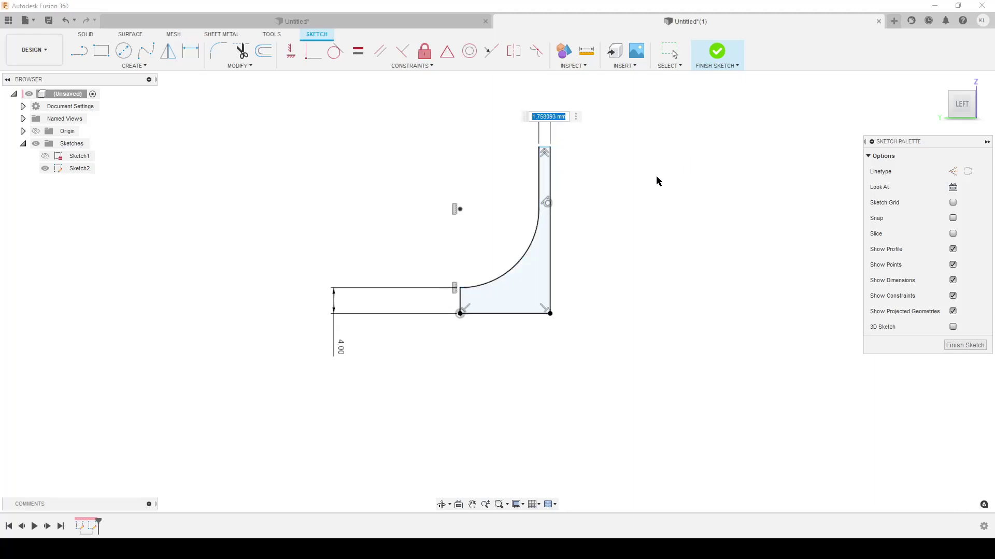
text(2)
key(Return)
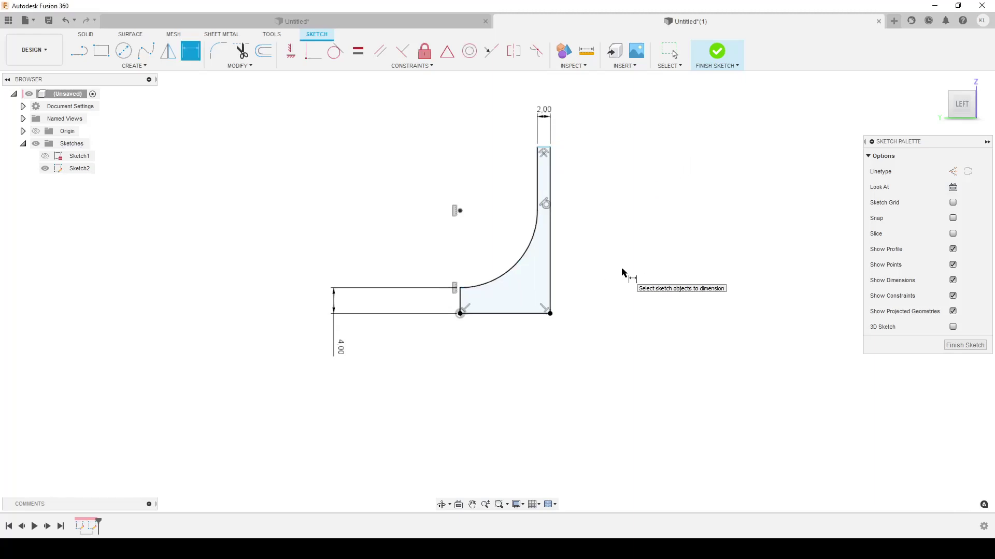
click(551, 235)
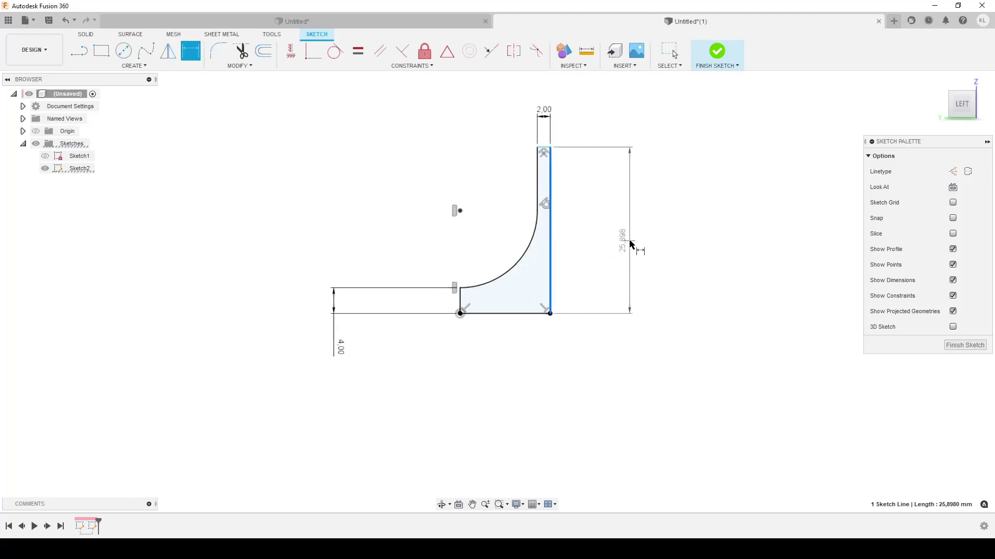
click(631, 243)
text(23)
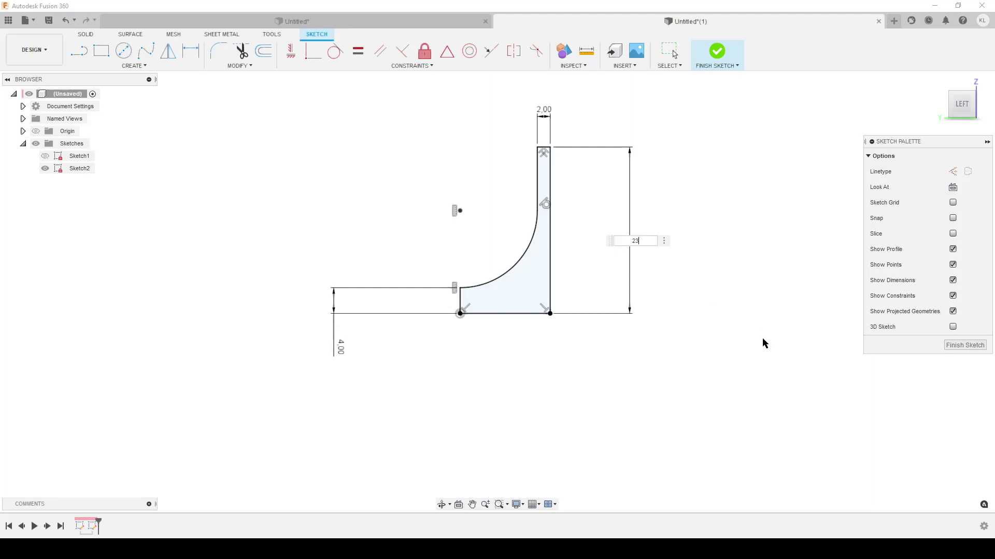
key(Return)
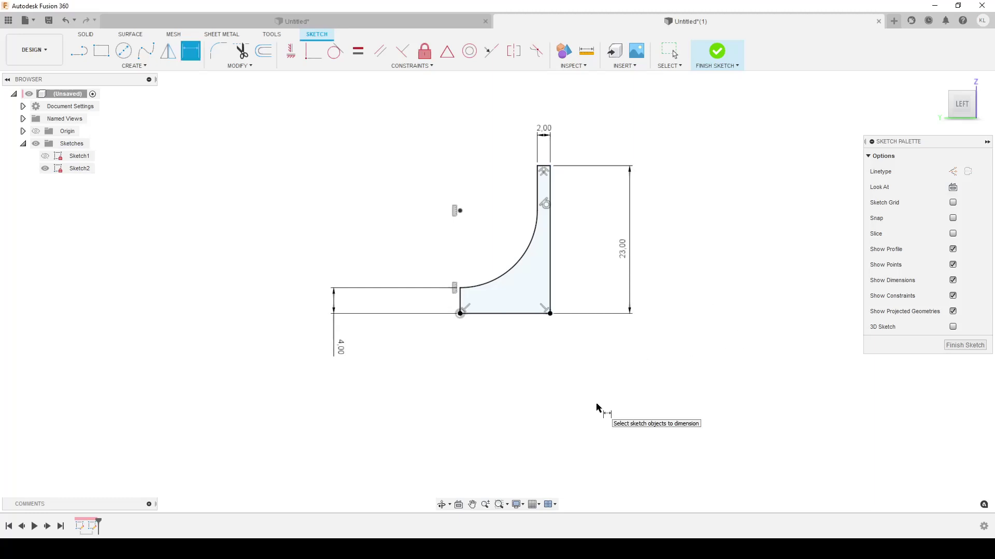
click(964, 345)
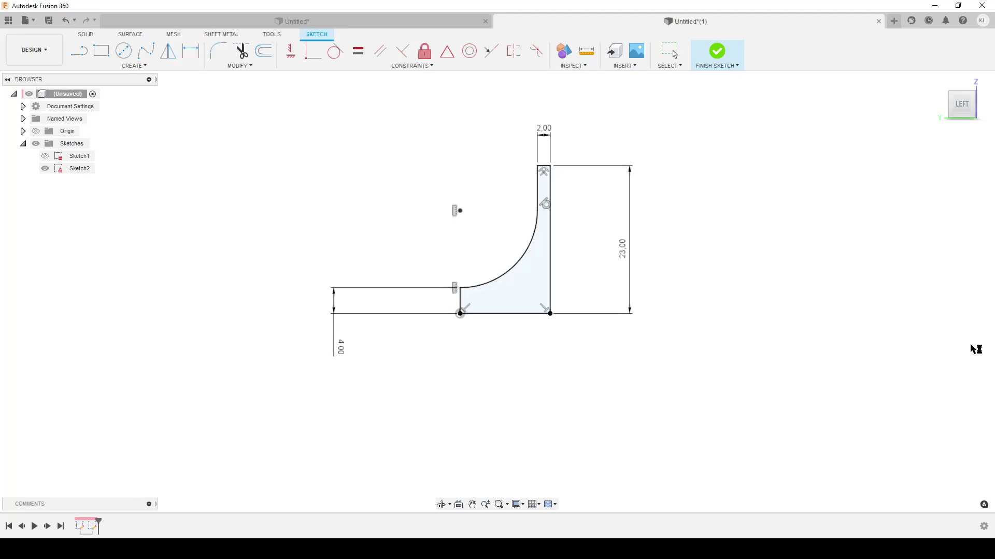
Show the Sketch1 slot outline again alongside the side profile.
click(46, 155)
shift+middle_drag(570, 337, 550, 383)
scroll(601, 369, up, 3)
scroll(602, 369, down, 2)
scroll(550, 384, up, 3)
scroll(508, 372, down, 1)
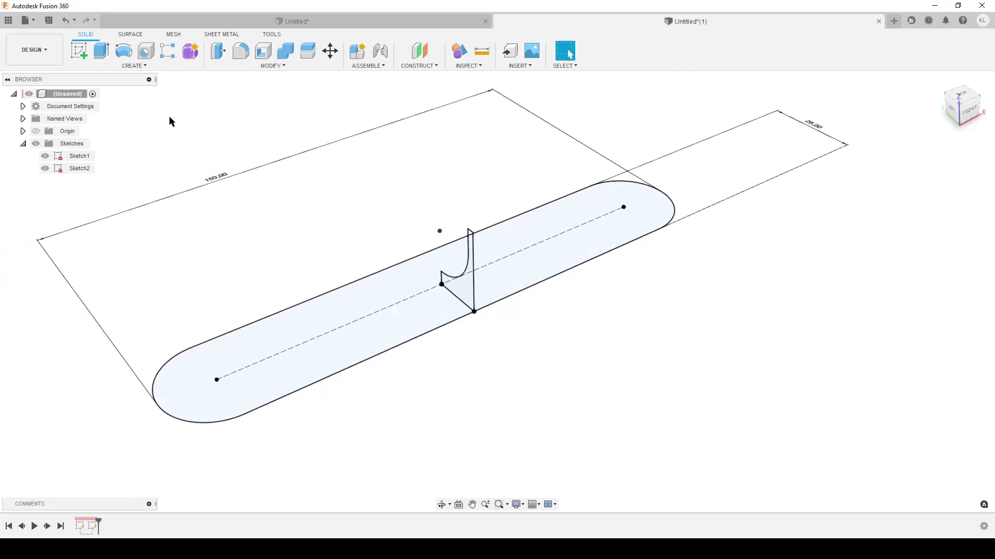
Sweep the Sketch2 L-profile along the Sketch1 slot outline to create Body2.
click(132, 66)
click(104, 147)
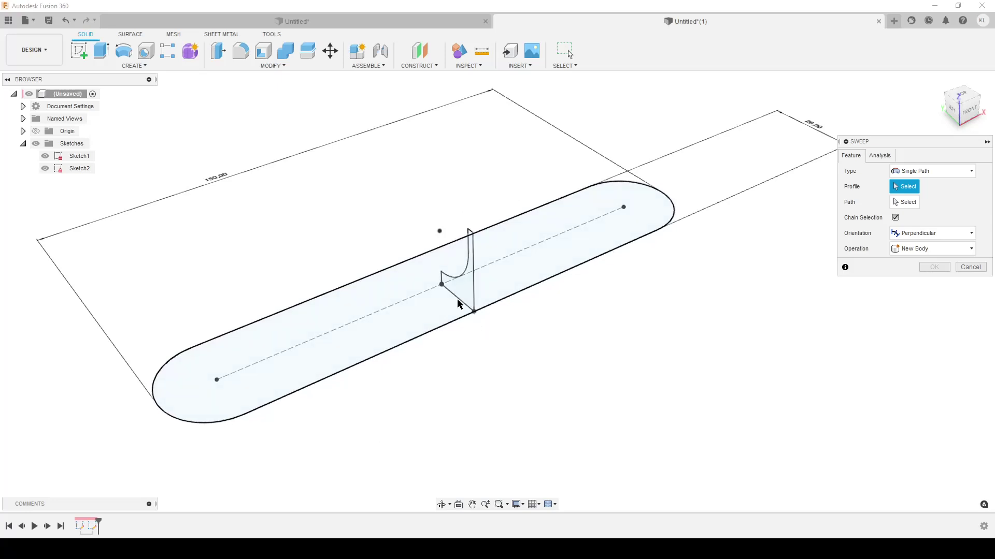
click(465, 288)
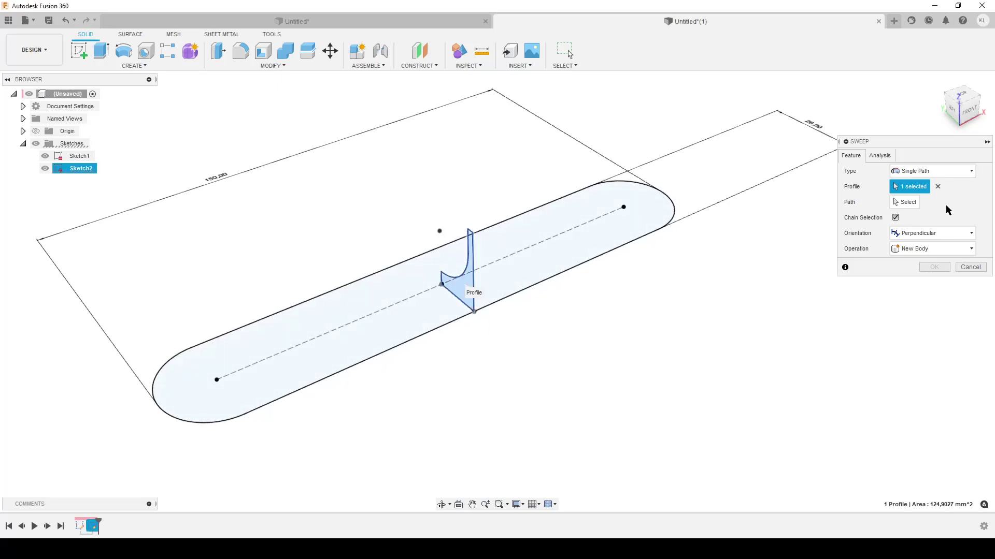
click(566, 280)
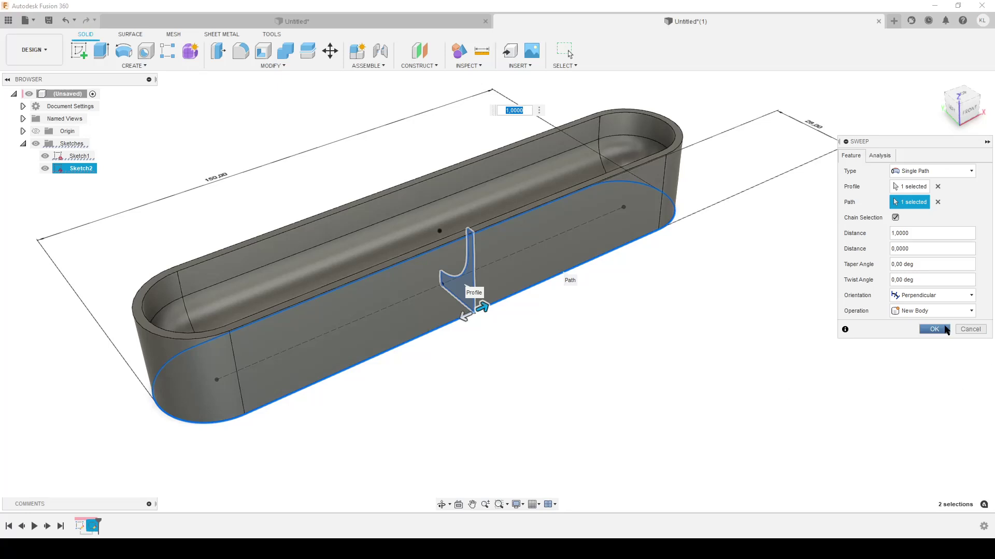
click(934, 329)
scroll(690, 371, down, 3)
shift+middle_drag(621, 371, 612, 395)
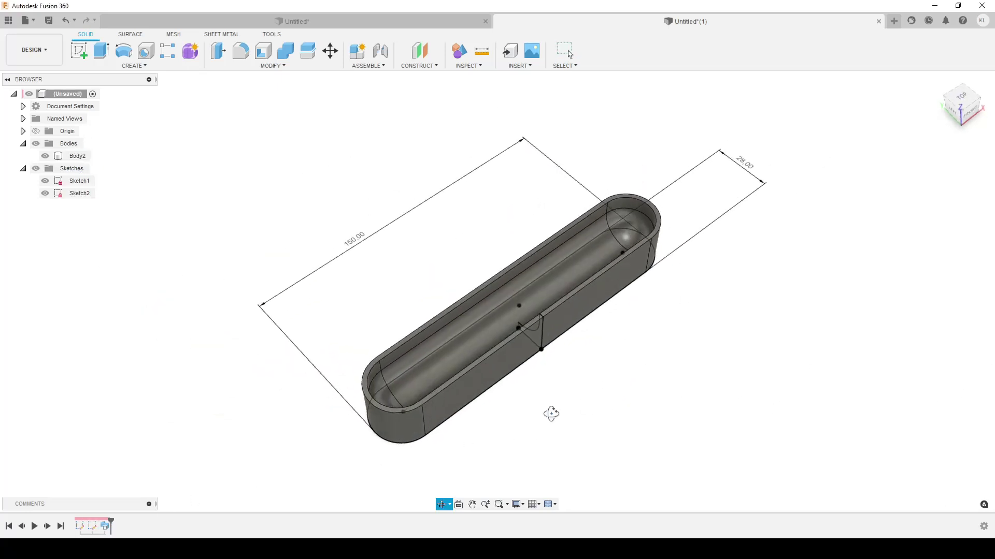
Show Sketch2's dimensions on the tray model.
shift+middle_drag(549, 349, 536, 399)
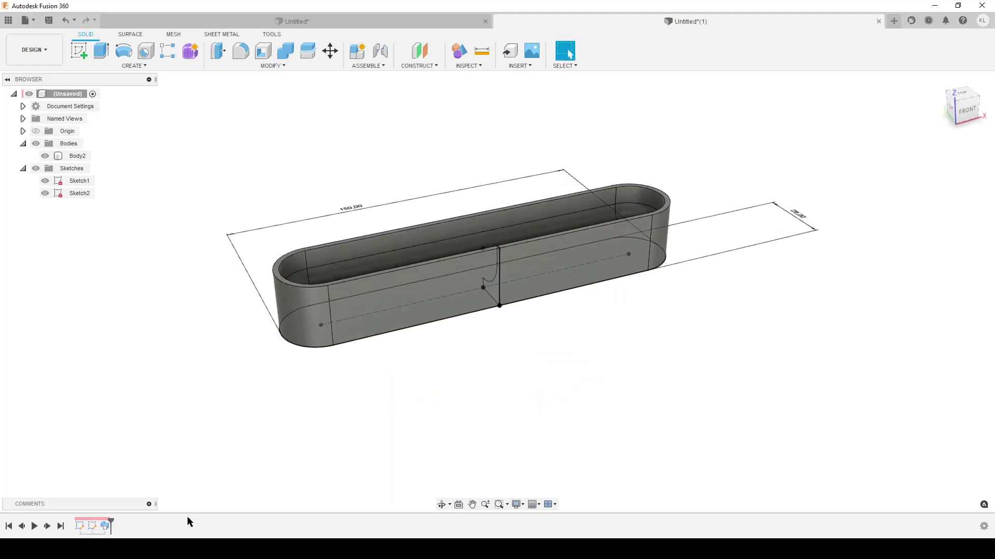
right_click(92, 526)
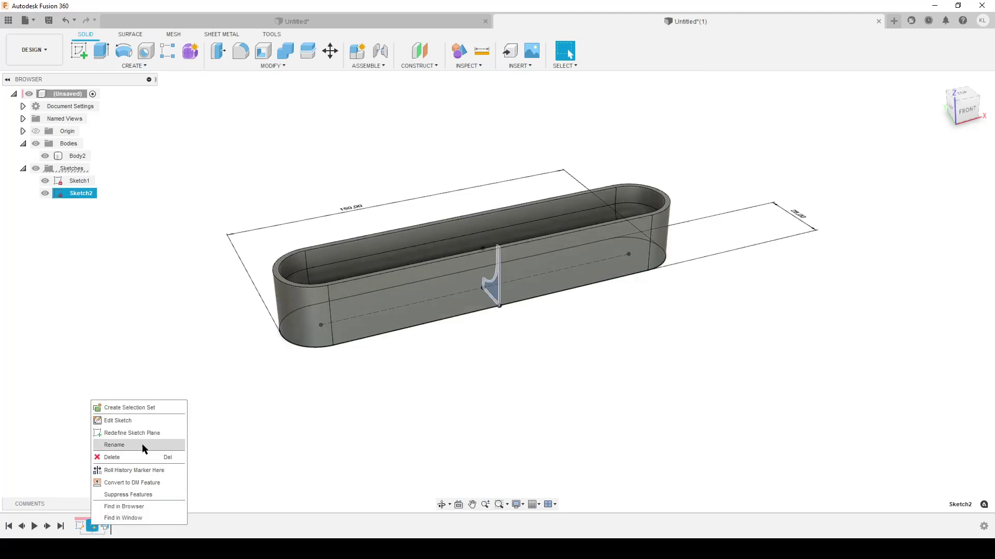
key(Escape)
click(96, 238)
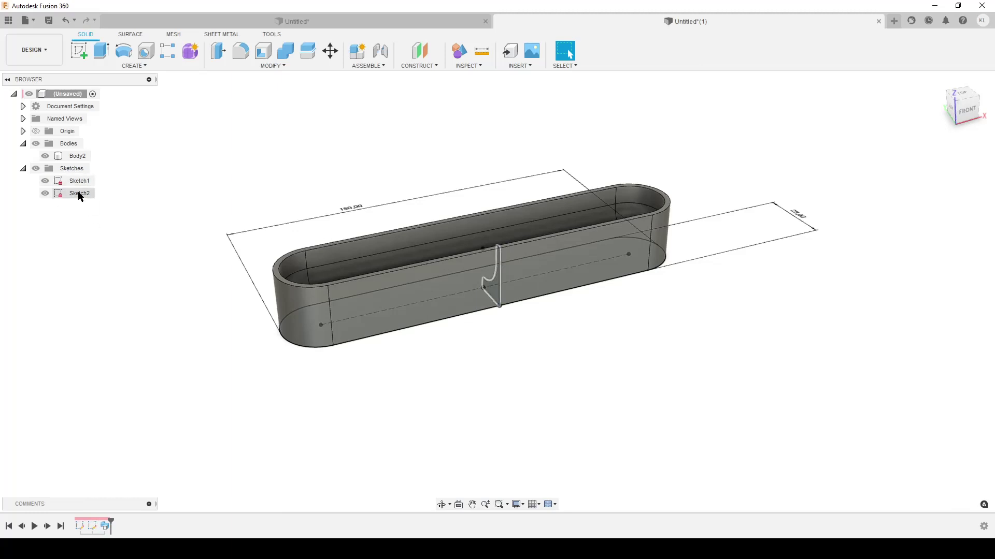
right_click(81, 197)
click(129, 326)
mouse_move(215, 357)
shift+middle_down()
mouse_move(442, 390)
mouse_move(417, 382)
mouse_move(430, 383)
shift+middle_up()
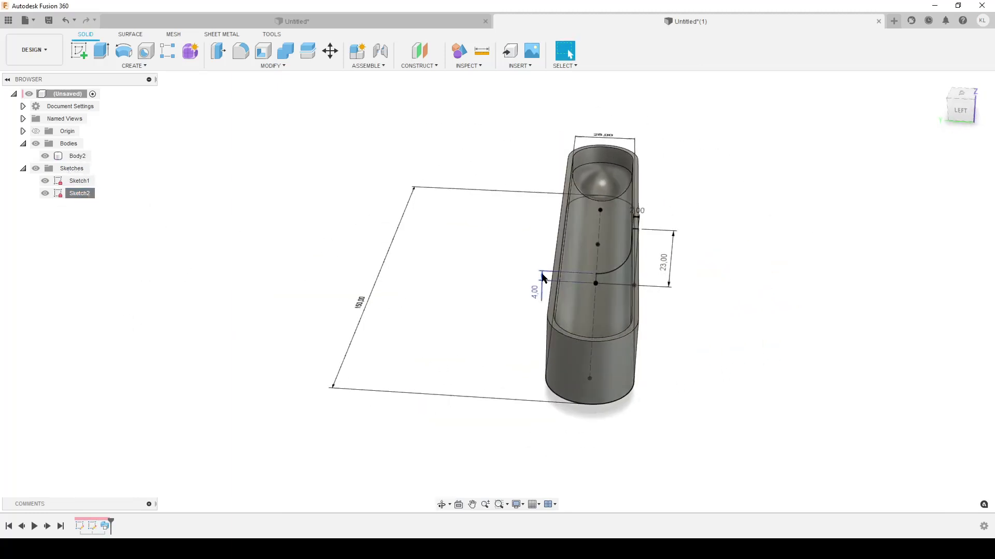
shift+middle_drag(797, 286, 749, 230)
shift+middle_drag(635, 178, 573, 286)
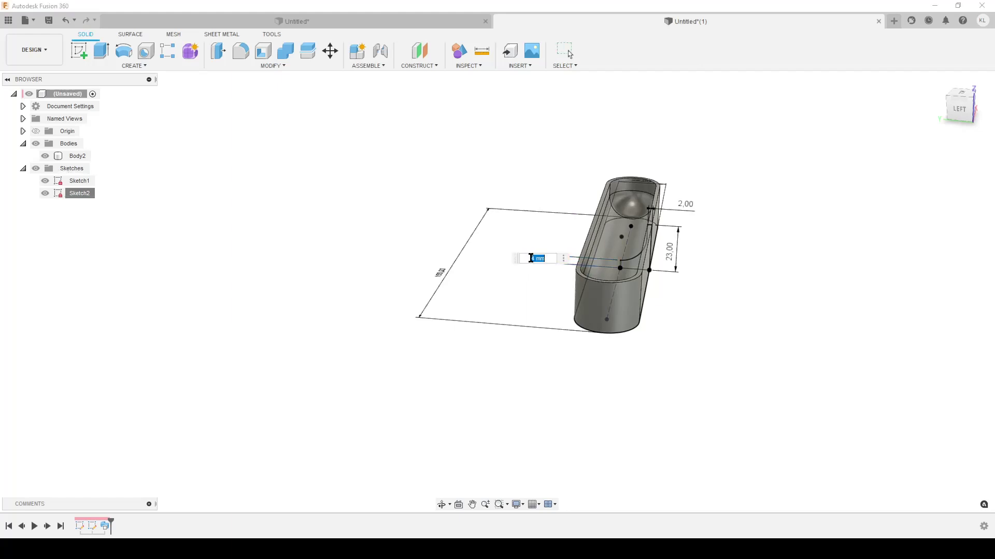
shift+middle_drag(805, 329, 742, 349)
Change the tray's 28 mm width dimension to 22 mm.
double_click(796, 241)
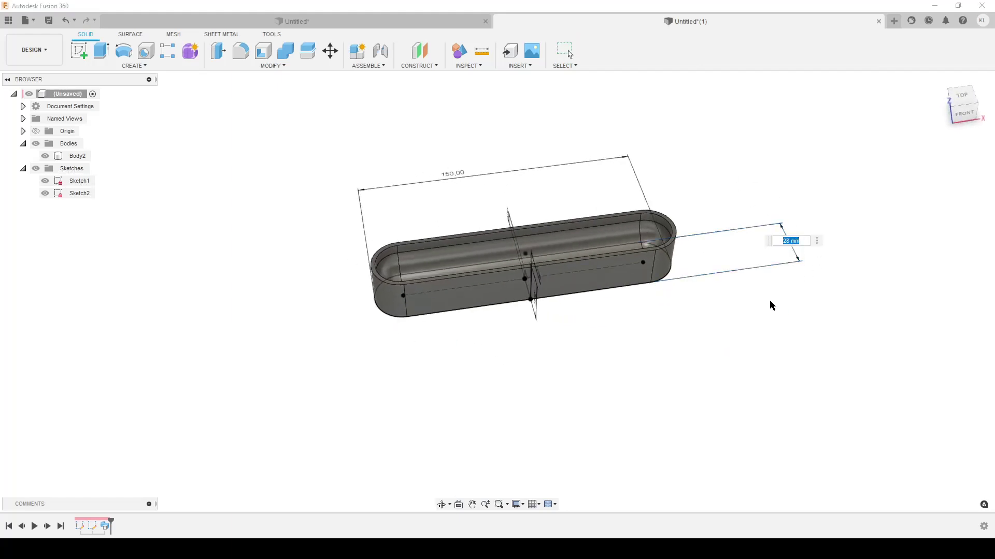
key(Return)
shift+middle_drag(485, 364, 693, 254)
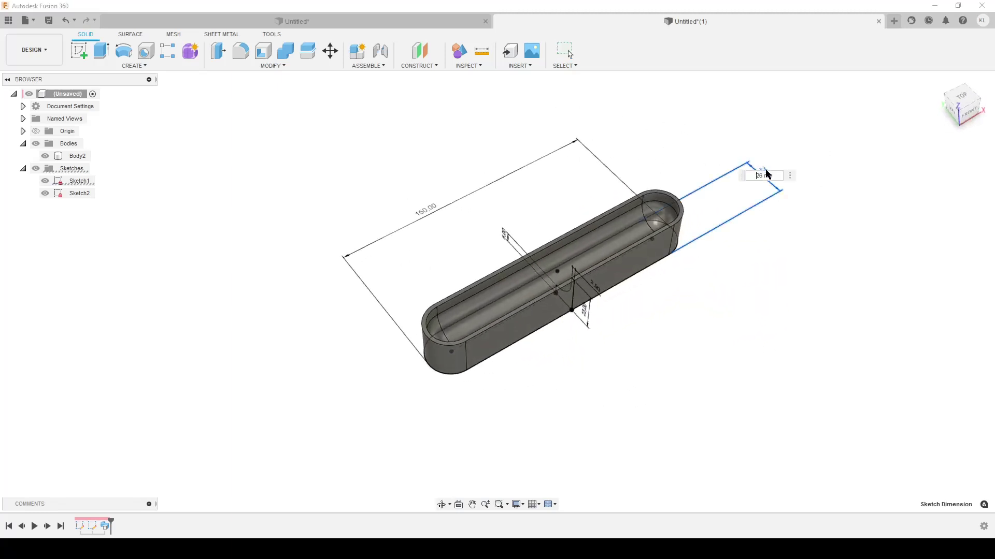
double_click(766, 173)
text(22)
key(Return)
Change the 23 mm wall height dimension to 20 mm.
shift+middle_drag(599, 352, 657, 266)
double_click(656, 265)
text(20)
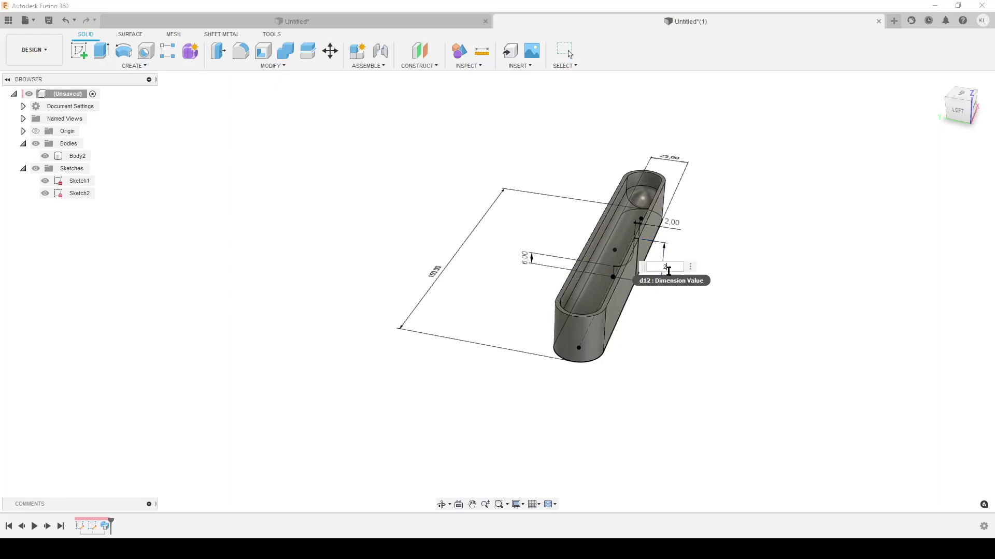
key(Return)
shift+middle_drag(735, 320, 675, 335)
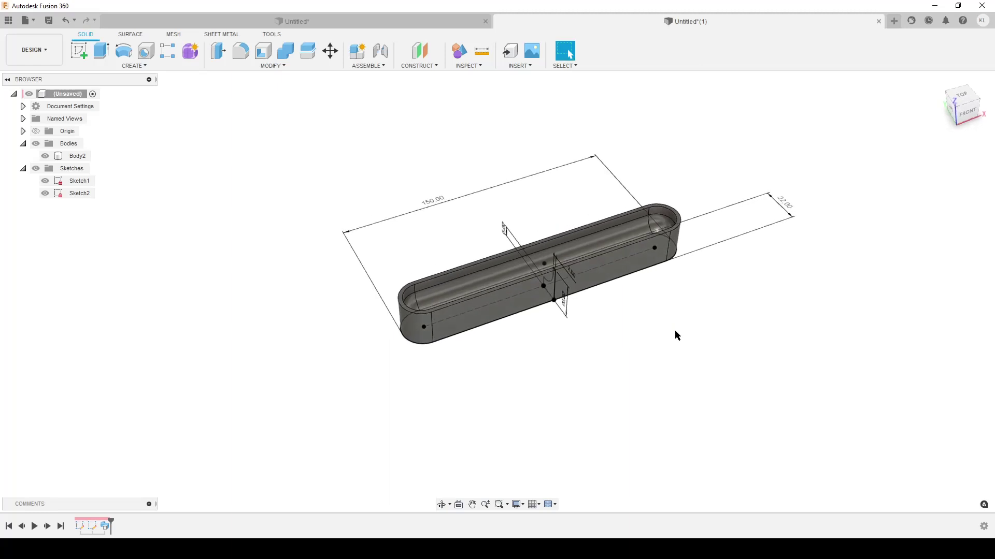
scroll(647, 326, up, 3)
scroll(617, 306, down, 3)
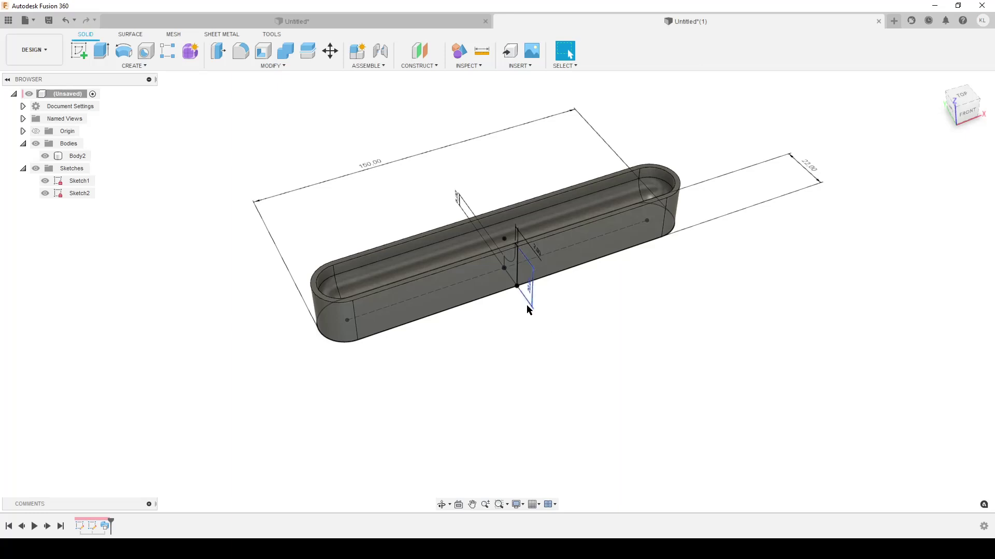
mouse_move(526, 305)
shift+middle_down()
mouse_move(515, 321)
mouse_move(528, 333)
mouse_move(515, 317)
shift+middle_up()
scroll(509, 316, up, 2)
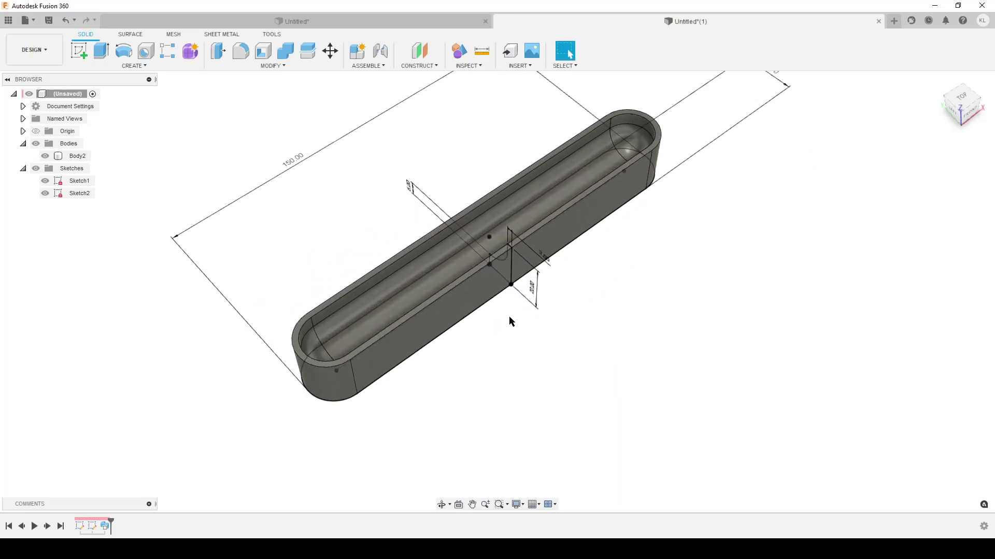
scroll(510, 317, up, 1)
click(264, 332)
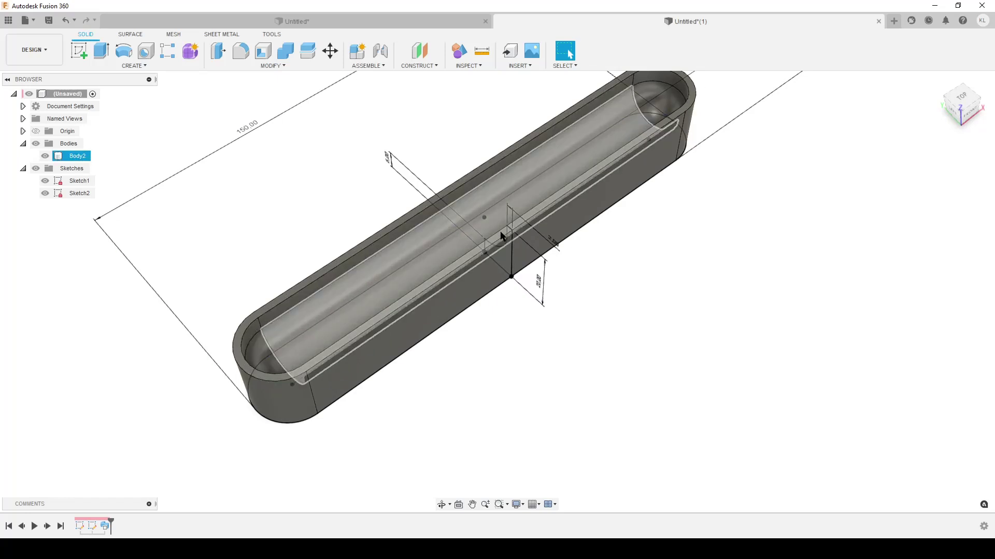
scroll(419, 272, down, 2)
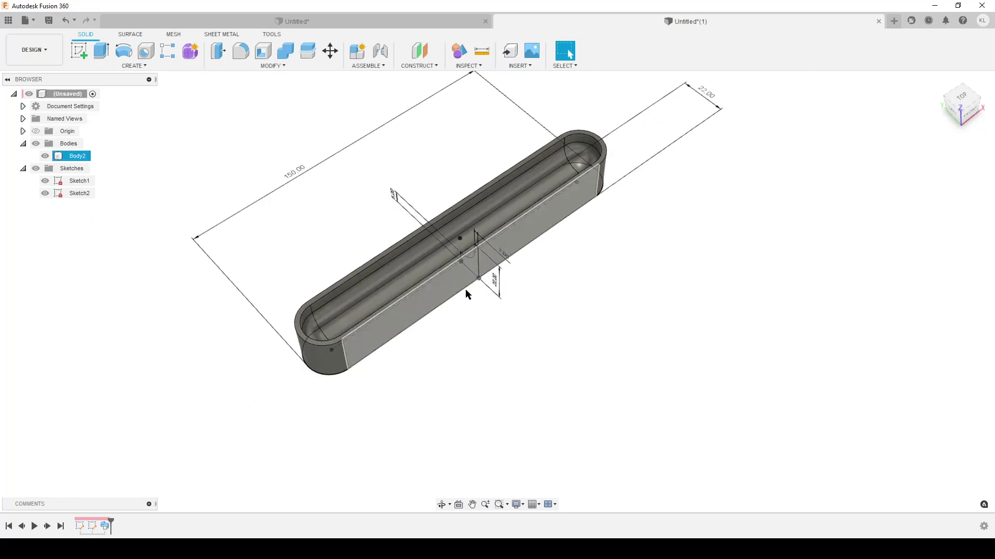
click(594, 111)
shift+middle_drag(558, 357, 588, 384)
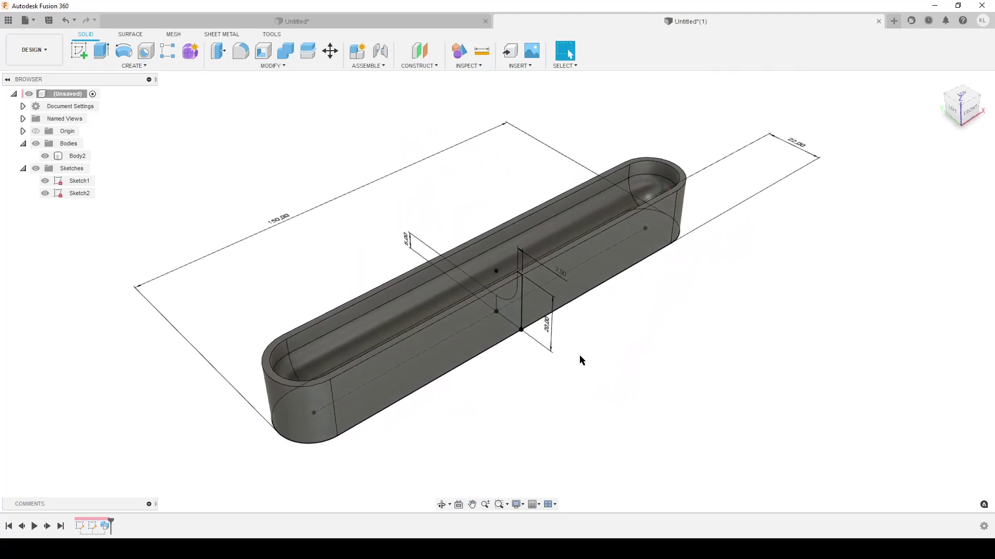
scroll(577, 346, down, 2)
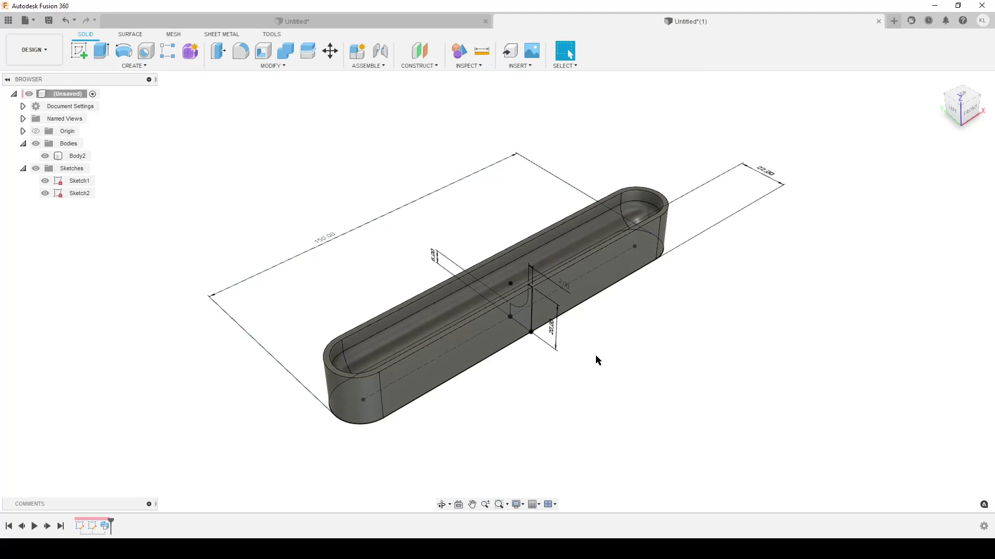
click(492, 359)
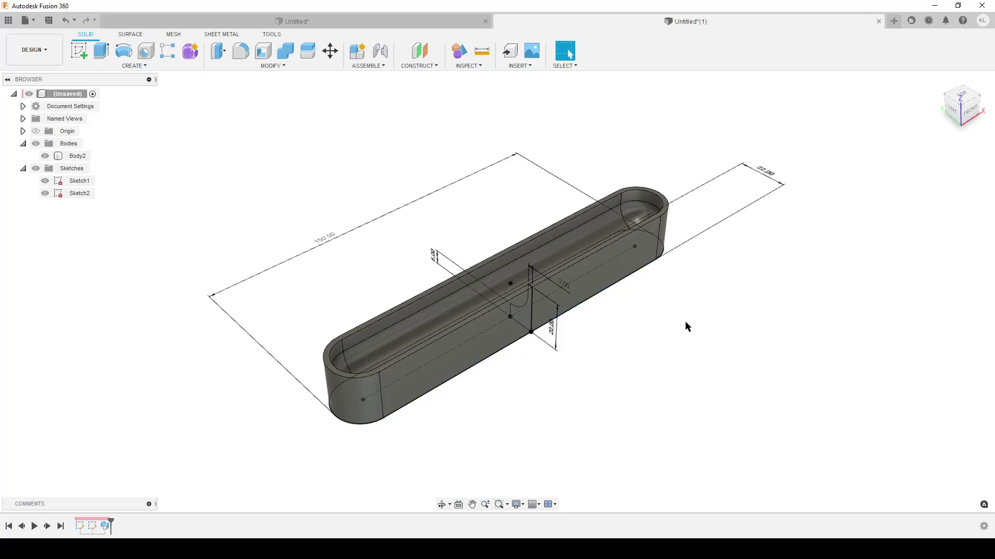